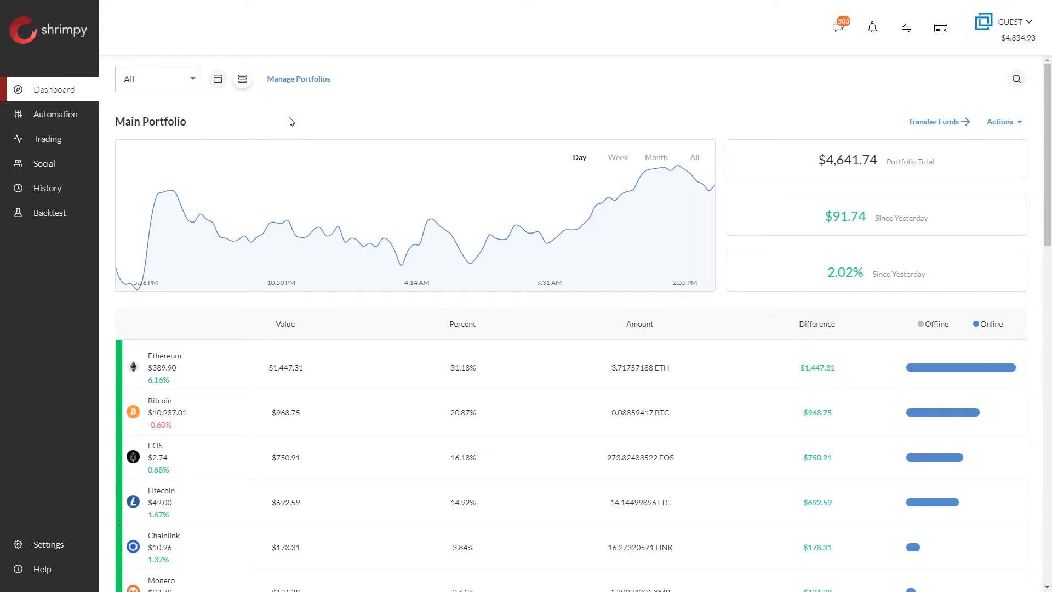
Review the holdings and performance of the Main Portfolio and the Index Fund on the dashboard
{"action": "scroll", "coordinate": [293, 123], "scroll_direction": "down", "scroll_amount": 8}
{"action": "scroll", "coordinate": [318, 165], "scroll_direction": "down", "scroll_amount": 5}
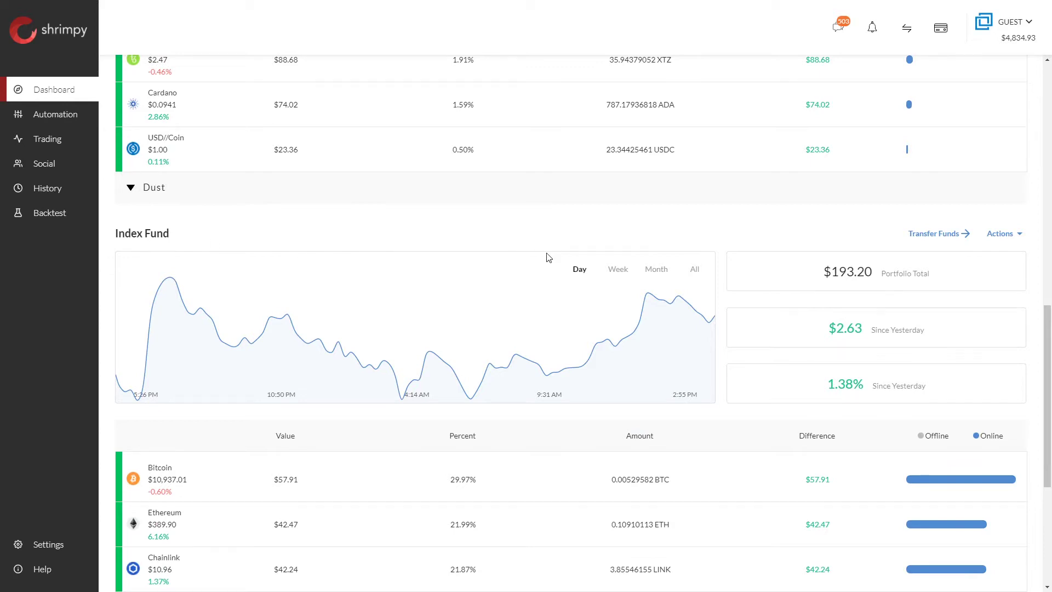
{"action": "scroll", "coordinate": [548, 258], "scroll_direction": "down", "scroll_amount": 5}
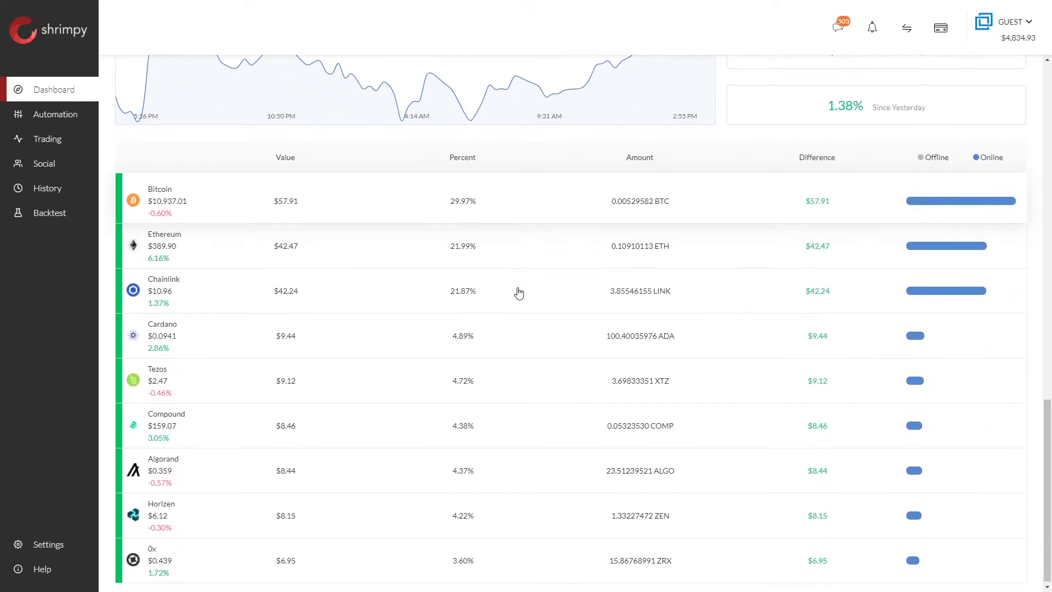
{"action": "scroll", "coordinate": [517, 293], "scroll_direction": "up", "scroll_amount": 3}
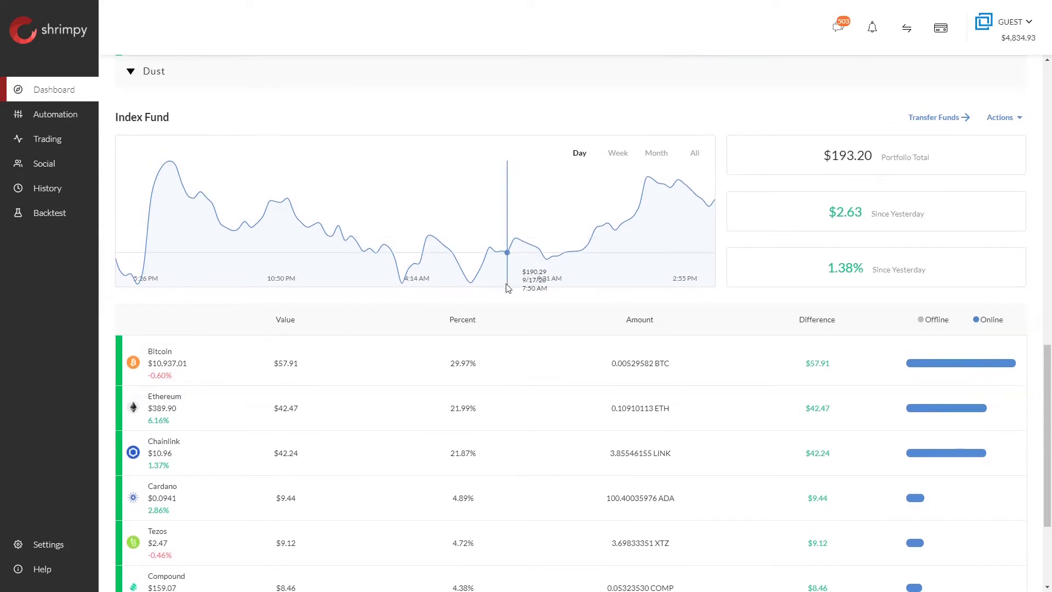
{"action": "scroll", "coordinate": [477, 180], "scroll_direction": "up", "scroll_amount": 2}
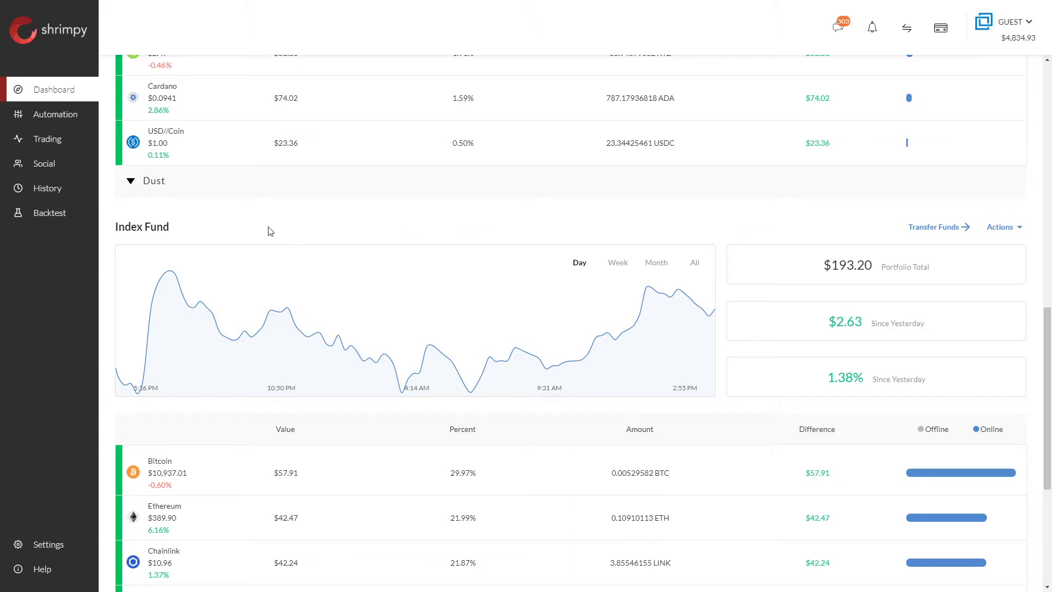
Create a new portfolio among the automations
{"action": "left_click", "coordinate": [78, 118]}
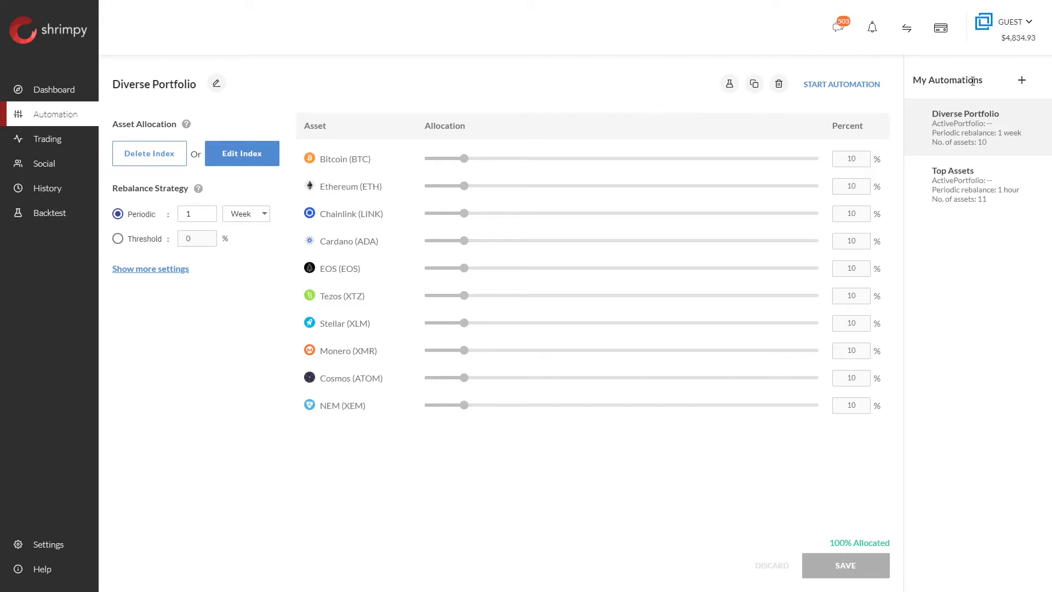
{"action": "left_click", "coordinate": [1021, 83]}
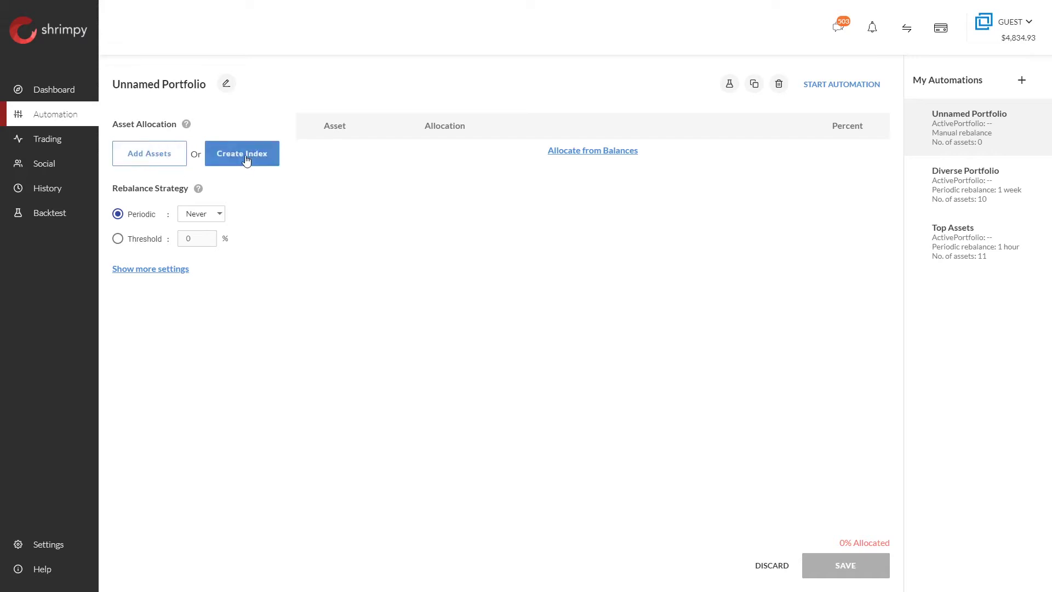
Add Bitcoin, Ethereum, XRP, Tether, Bitcoin Cash, Chainlink and Litecoin to the unnamed portfolio
{"action": "left_click", "coordinate": [148, 160]}
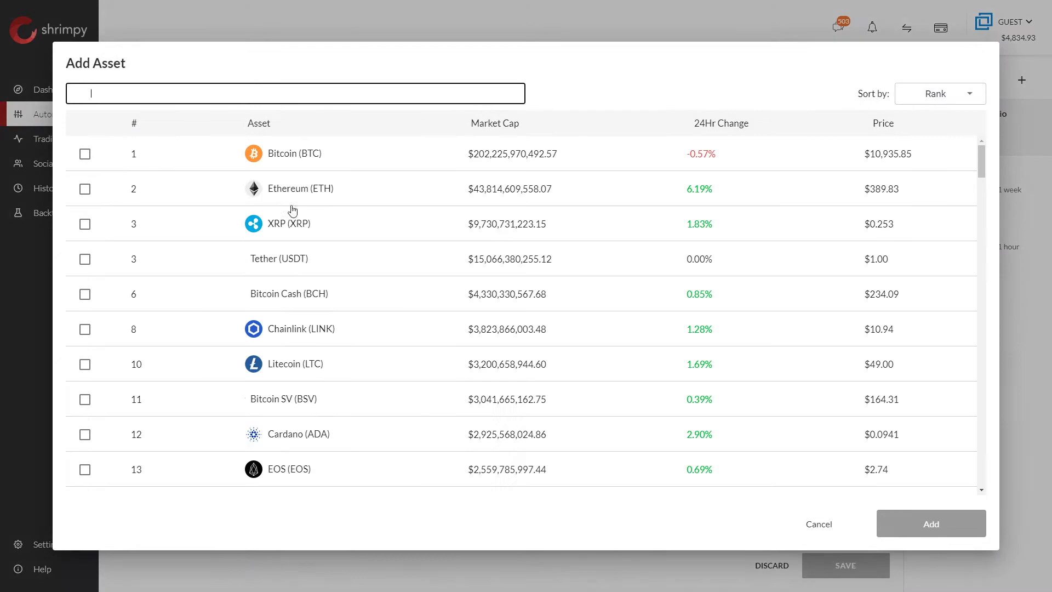
{"action": "left_click", "coordinate": [85, 154]}
{"action": "left_click", "coordinate": [85, 188]}
{"action": "left_click", "coordinate": [86, 223]}
{"action": "left_click", "coordinate": [86, 260]}
{"action": "left_click", "coordinate": [86, 294]}
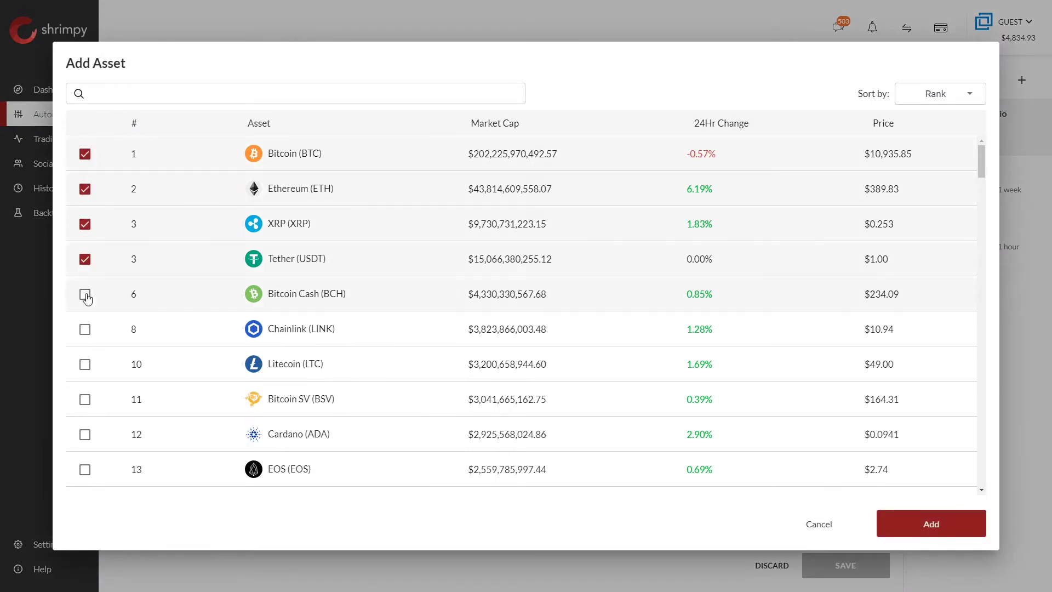
{"action": "left_click", "coordinate": [85, 331]}
{"action": "left_click", "coordinate": [85, 364]}
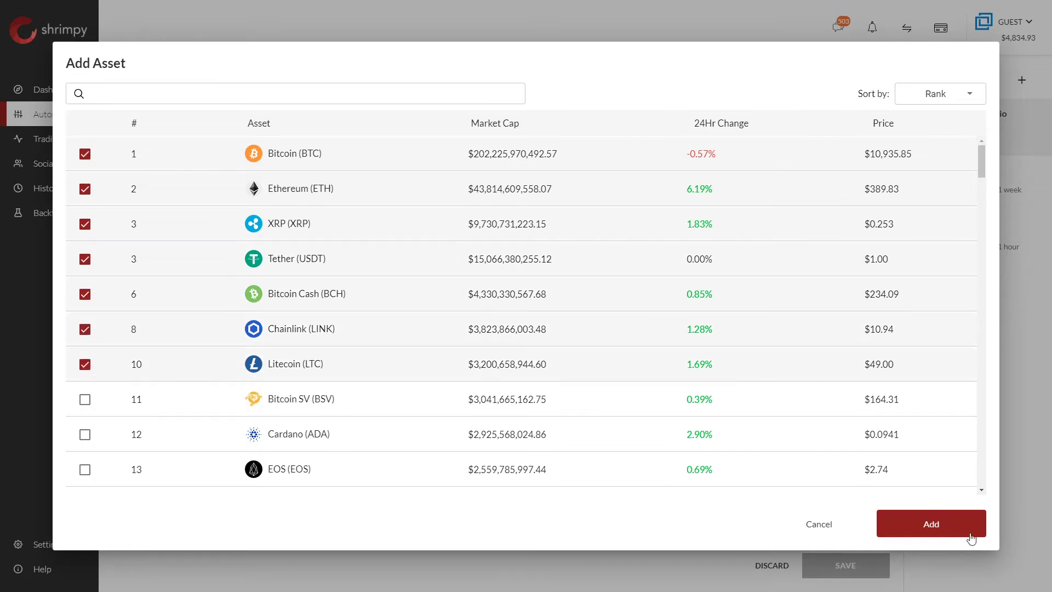
{"action": "left_click", "coordinate": [952, 533]}
Allocate 23% to Bitcoin, 39% to Ethereum, 23% to XRP, 5% to Tether, 3% to Bitcoin Cash, 4% to Chainlink and 3% to Litecoin
{"action": "left_click_drag", "start_coordinate": [480, 159], "coordinate": [516, 153]}
{"action": "left_click_drag", "start_coordinate": [467, 186], "coordinate": [578, 186]}
{"action": "left_click_drag", "start_coordinate": [504, 220], "coordinate": [515, 215]}
{"action": "left_click", "coordinate": [444, 241]}
{"action": "left_click", "coordinate": [436, 269]}
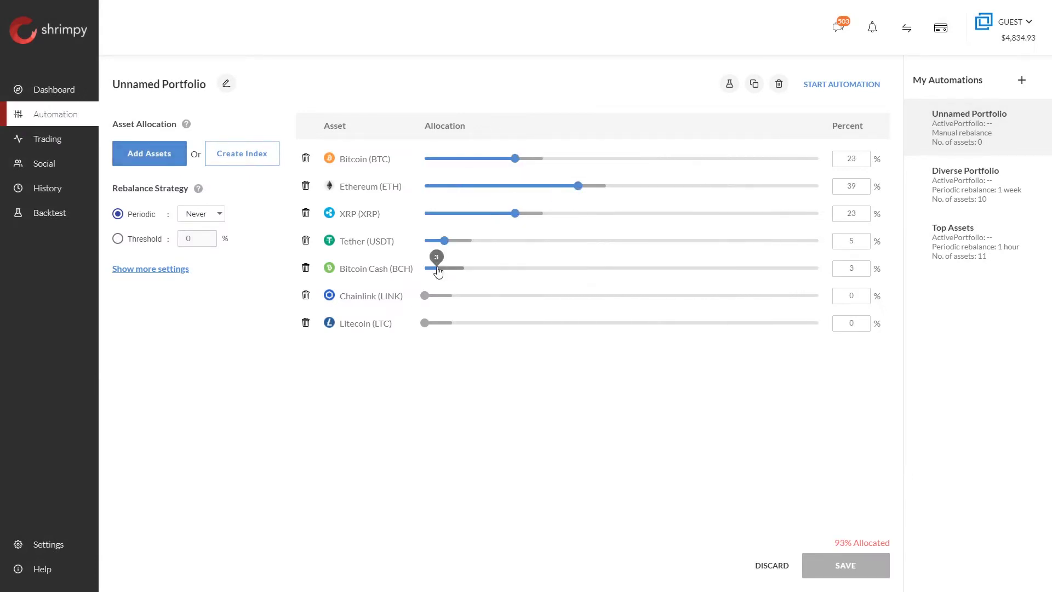
{"action": "left_click", "coordinate": [439, 297]}
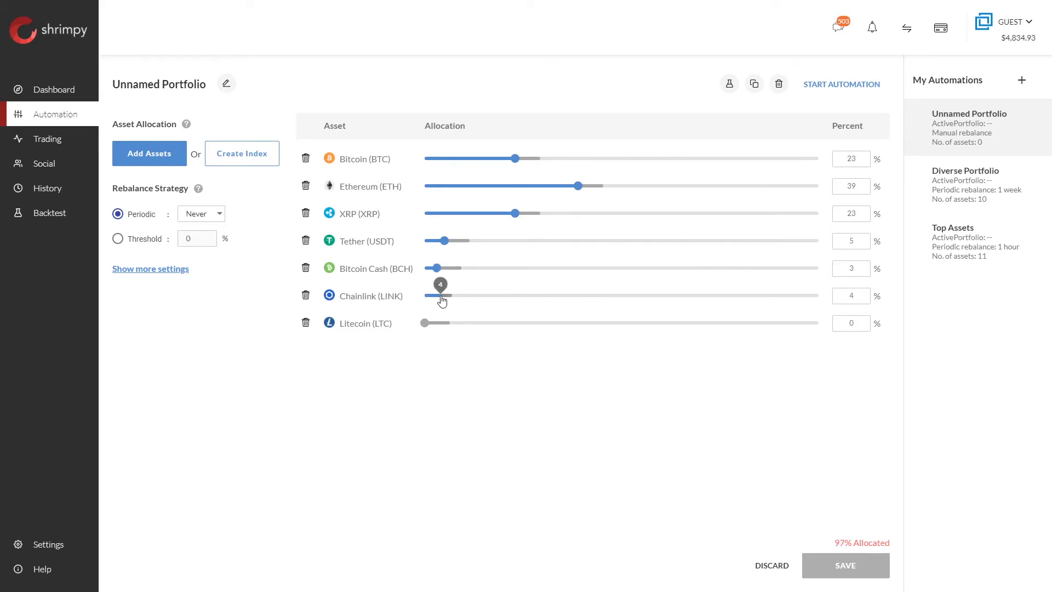
{"action": "left_click", "coordinate": [436, 323]}
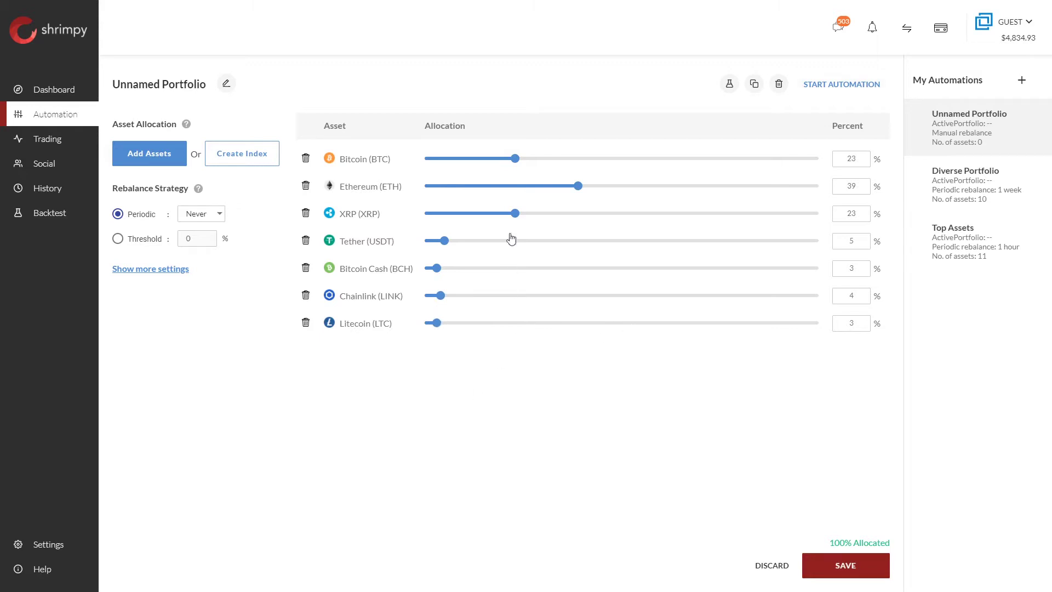
Remove all seven manually added assets from the unnamed portfolio
{"action": "left_click", "coordinate": [305, 159]}
{"action": "left_click", "coordinate": [305, 158]}
{"action": "left_click", "coordinate": [305, 158]}
{"action": "left_click", "coordinate": [305, 158]}
{"action": "left_click", "coordinate": [305, 159]}
{"action": "left_click", "coordinate": [305, 159]}
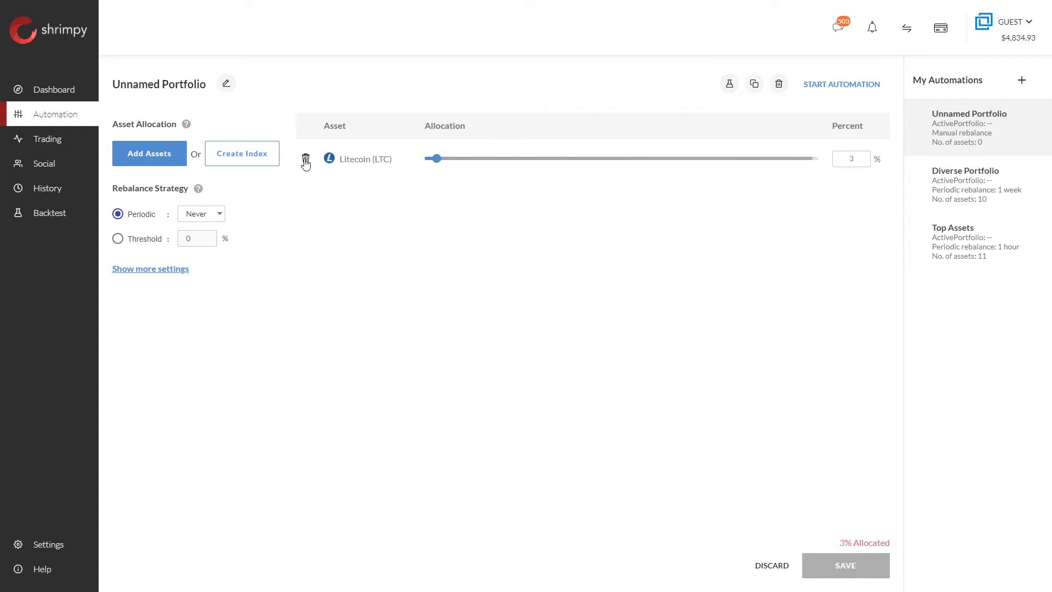
{"action": "left_click", "coordinate": [305, 159]}
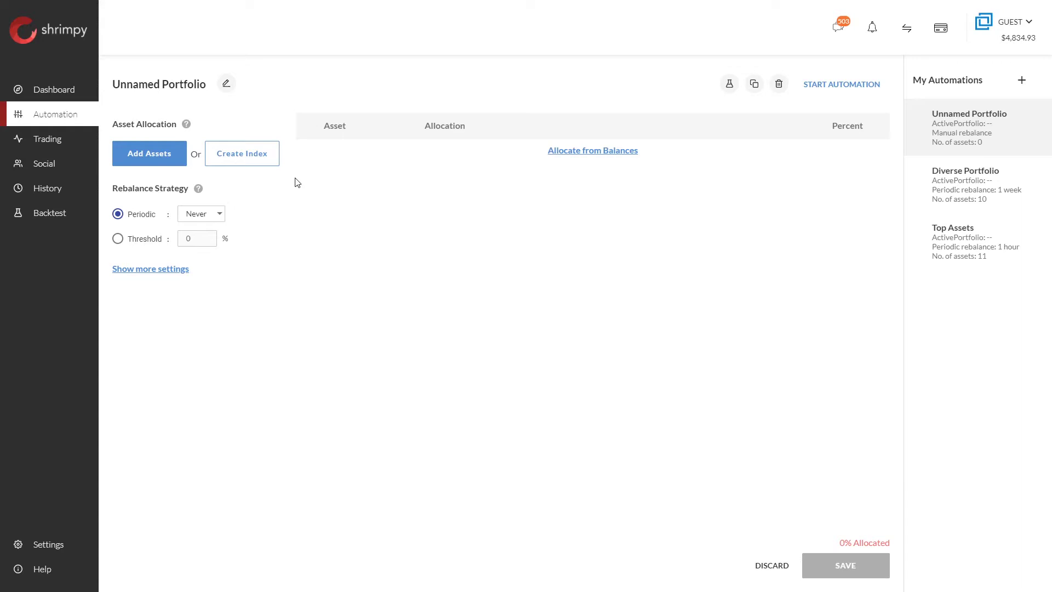
Start creating an index for the unnamed portfolio
{"action": "left_click", "coordinate": [247, 155]}
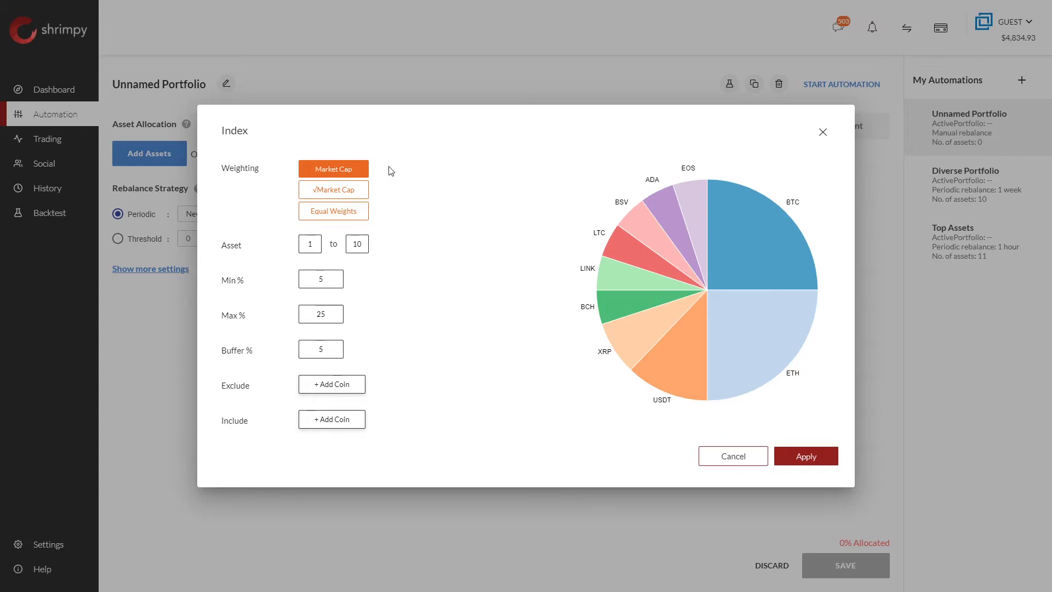
{"action": "mouse_move", "coordinate": [664, 208]}
Compare the square-root market cap and equal weightings of the index, returning to market cap weighting
{"action": "left_click", "coordinate": [352, 191]}
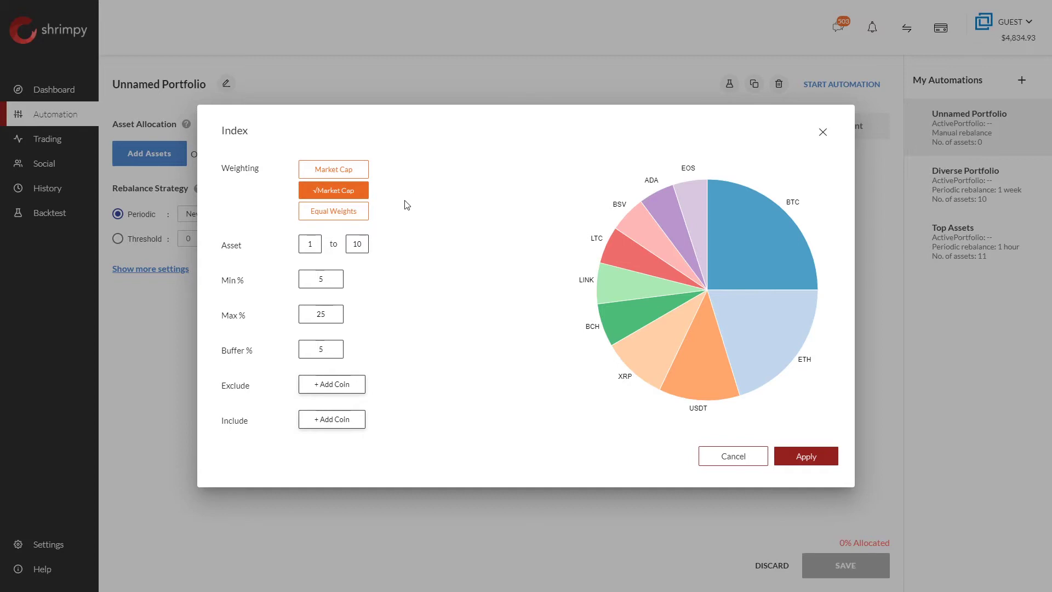
{"action": "left_click", "coordinate": [340, 212]}
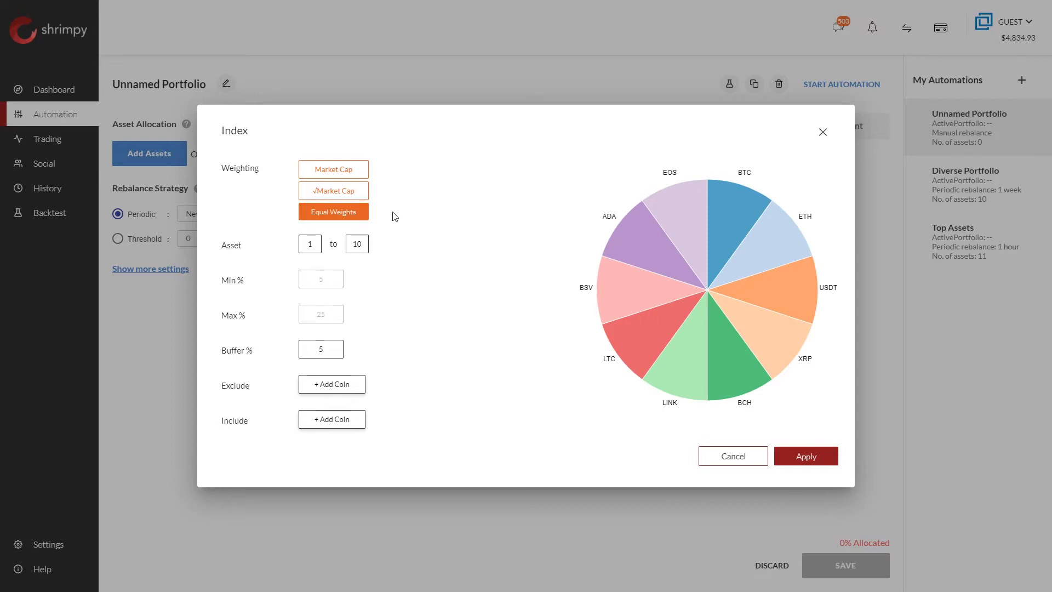
{"action": "mouse_move", "coordinate": [722, 209]}
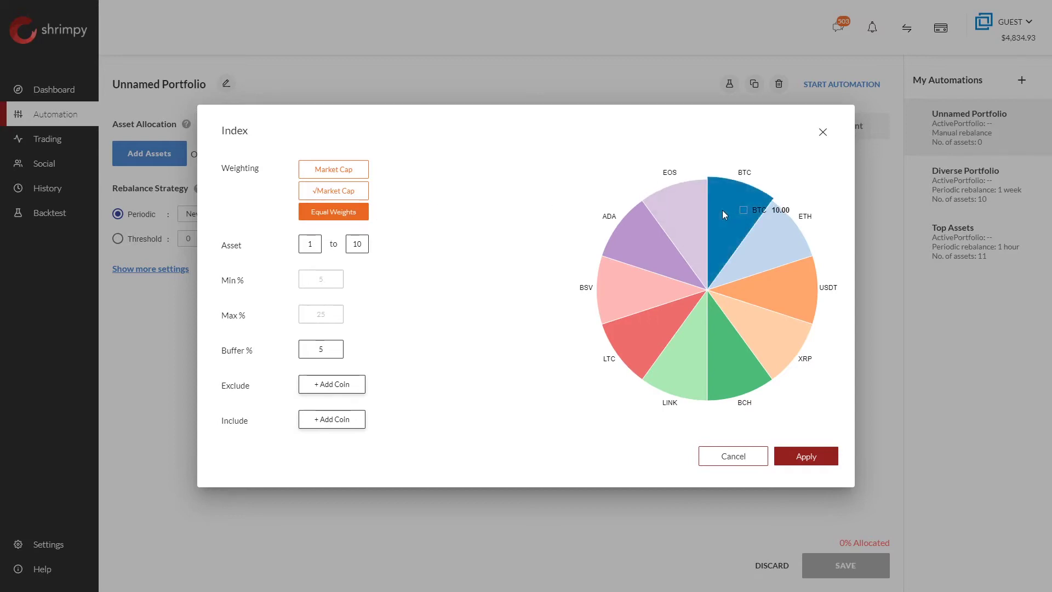
{"action": "mouse_move", "coordinate": [647, 336]}
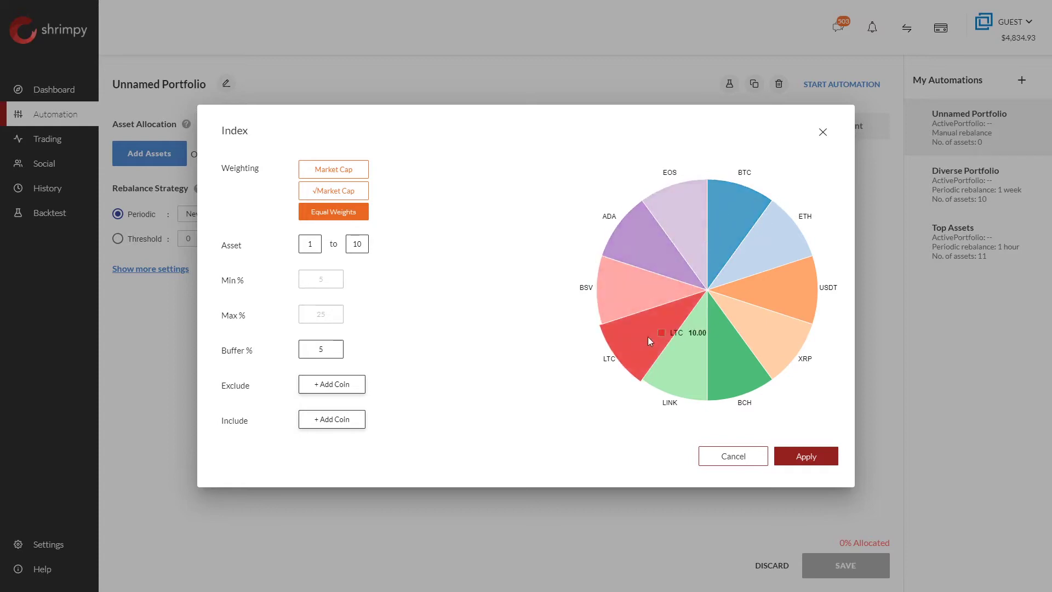
{"action": "mouse_move", "coordinate": [766, 257]}
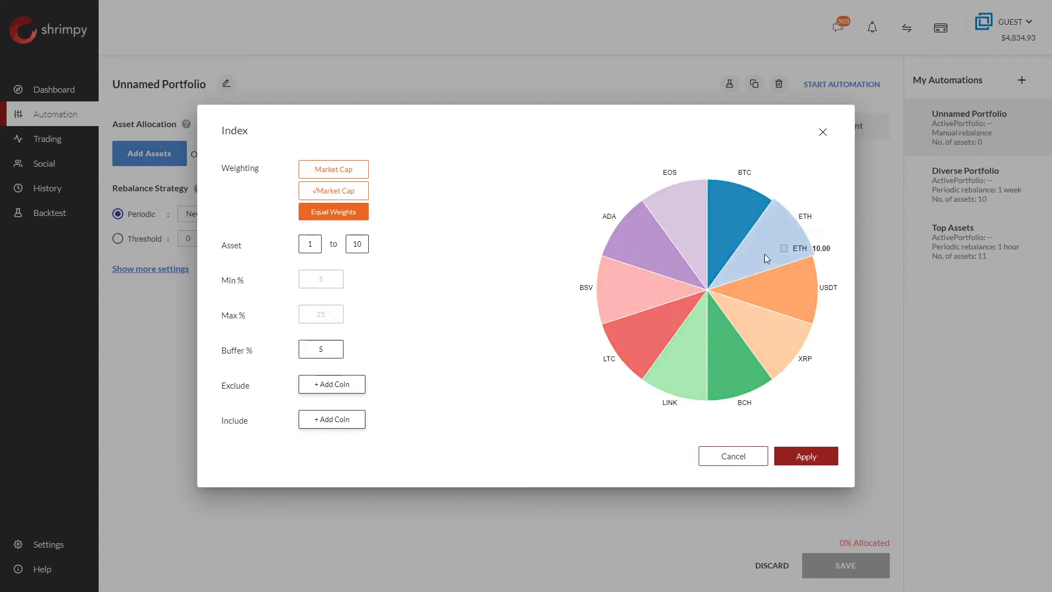
{"action": "mouse_move", "coordinate": [676, 366]}
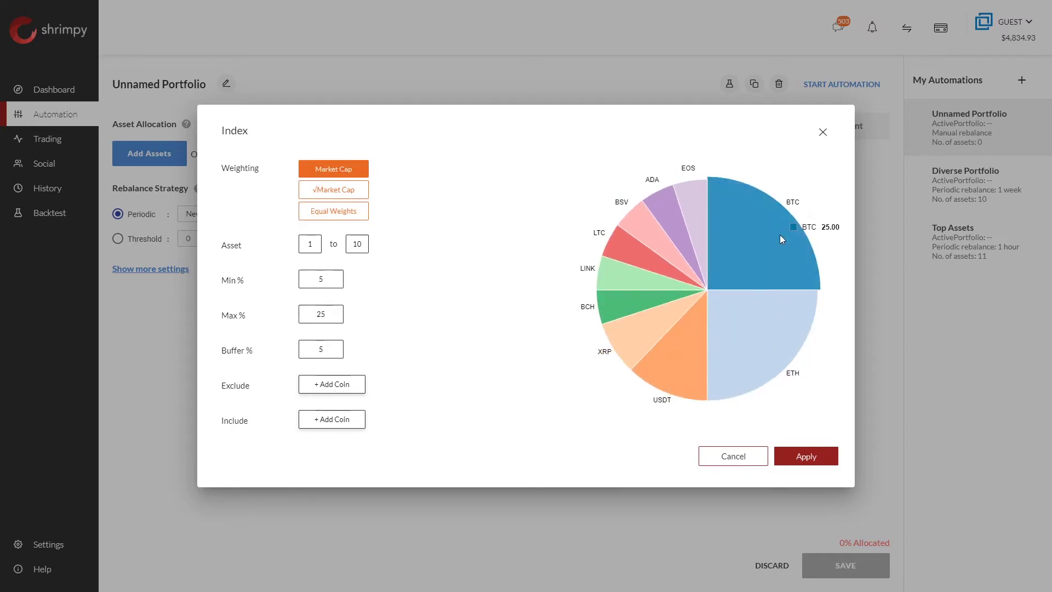
{"action": "mouse_move", "coordinate": [763, 277]}
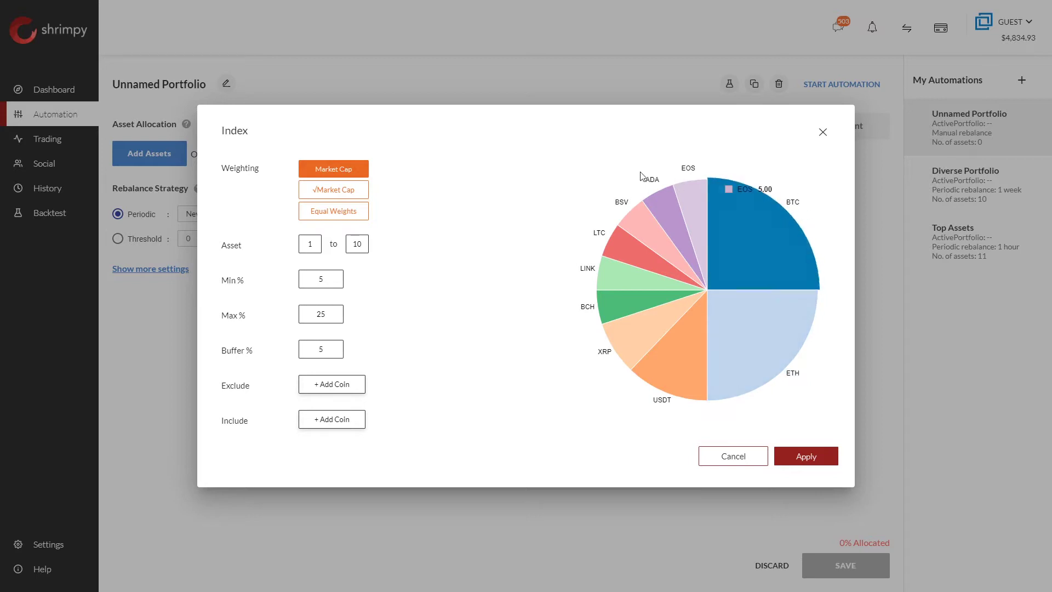
Set the index's asset range to ranks 5 to 15
{"action": "left_click_drag", "start_coordinate": [218, 316], "coordinate": [248, 315]}
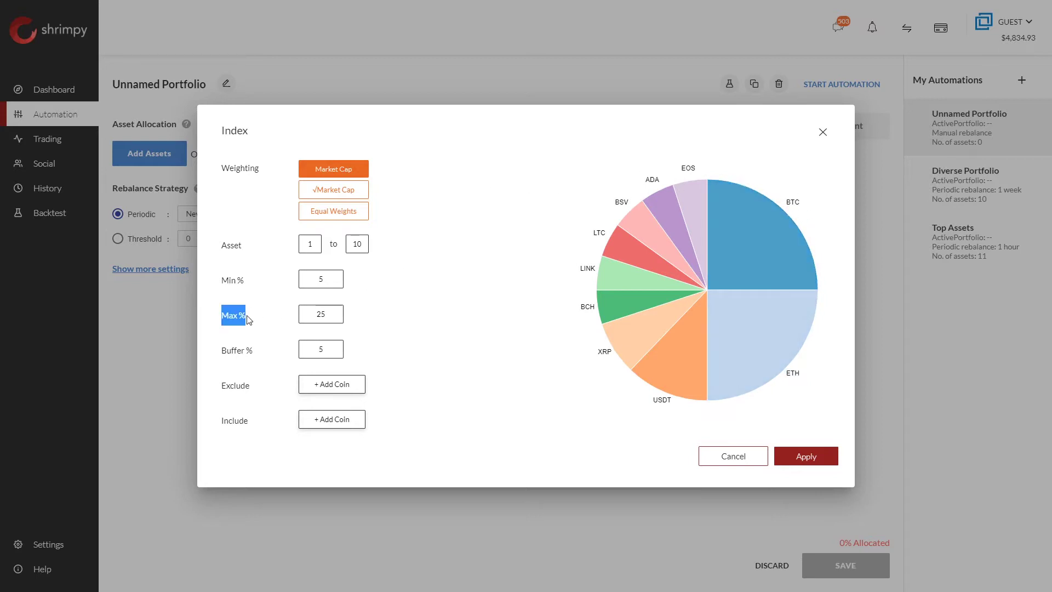
{"action": "left_click", "coordinate": [412, 273]}
{"action": "double_click", "coordinate": [223, 246]}
{"action": "left_click", "coordinate": [241, 245]}
{"action": "left_click", "coordinate": [315, 244]}
{"action": "double_click", "coordinate": [315, 241]}
{"action": "type", "text": "5"}
{"action": "double_click", "coordinate": [358, 243]}
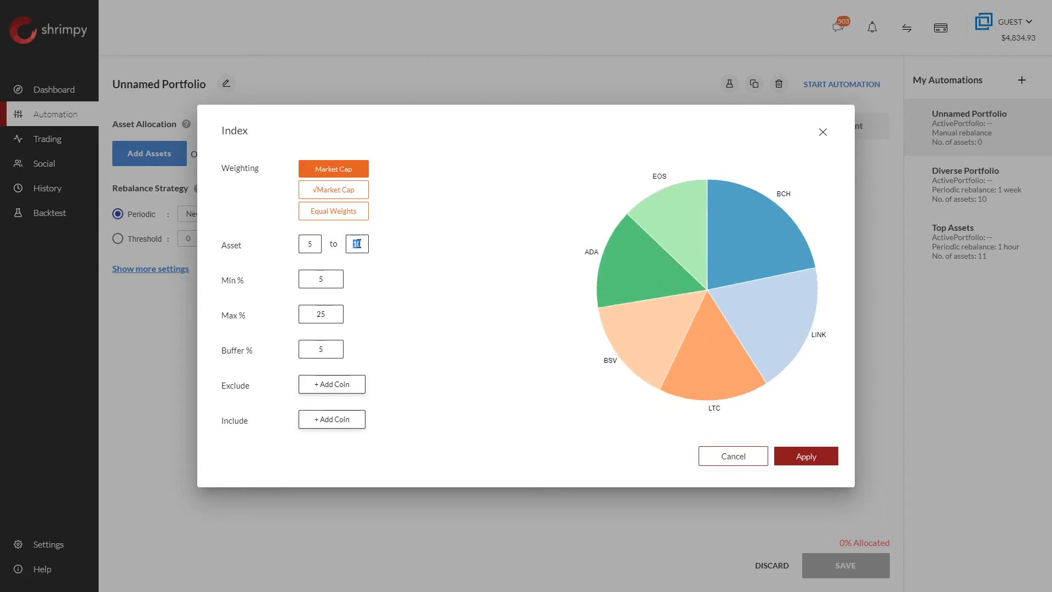
{"action": "type", "text": "15"}
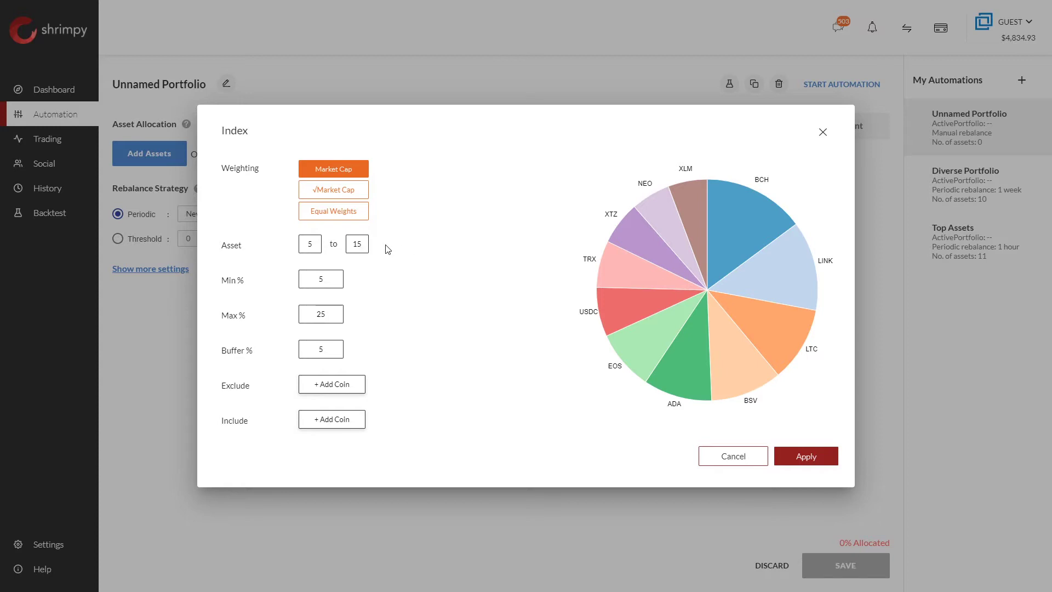
Set the index's asset range back to ranks 1 to 10
{"action": "key", "text": "shift+Tab"}
{"action": "type", "text": "1"}
{"action": "key", "text": "Tab"}
{"action": "type", "text": "10"}
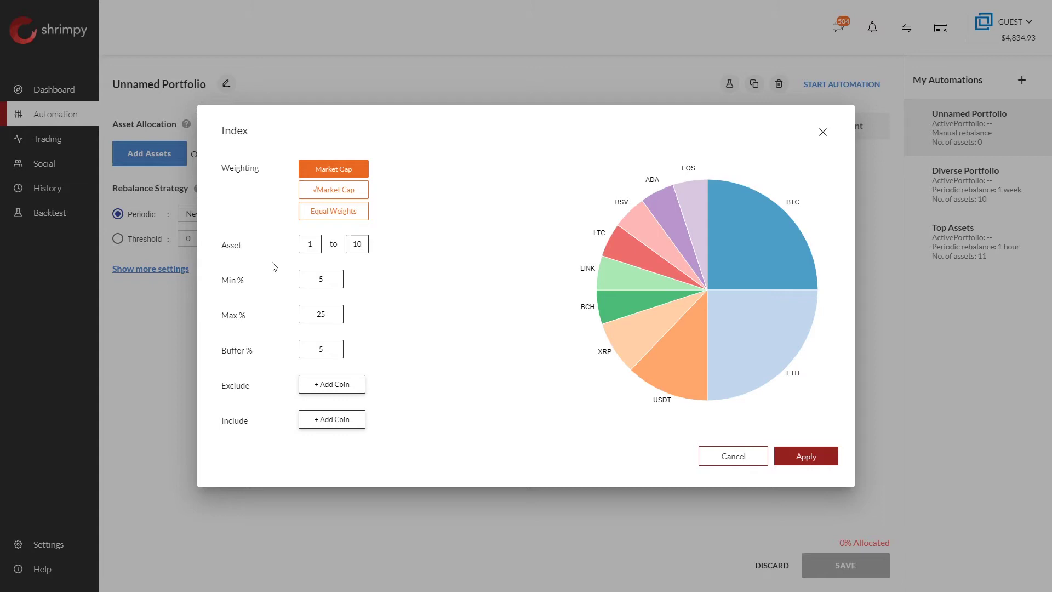
Set the index's maximum asset weight to 100% and its minimum to 1%
{"action": "double_click", "coordinate": [332, 279]}
{"action": "double_click", "coordinate": [330, 315]}
{"action": "type", "text": "100"}
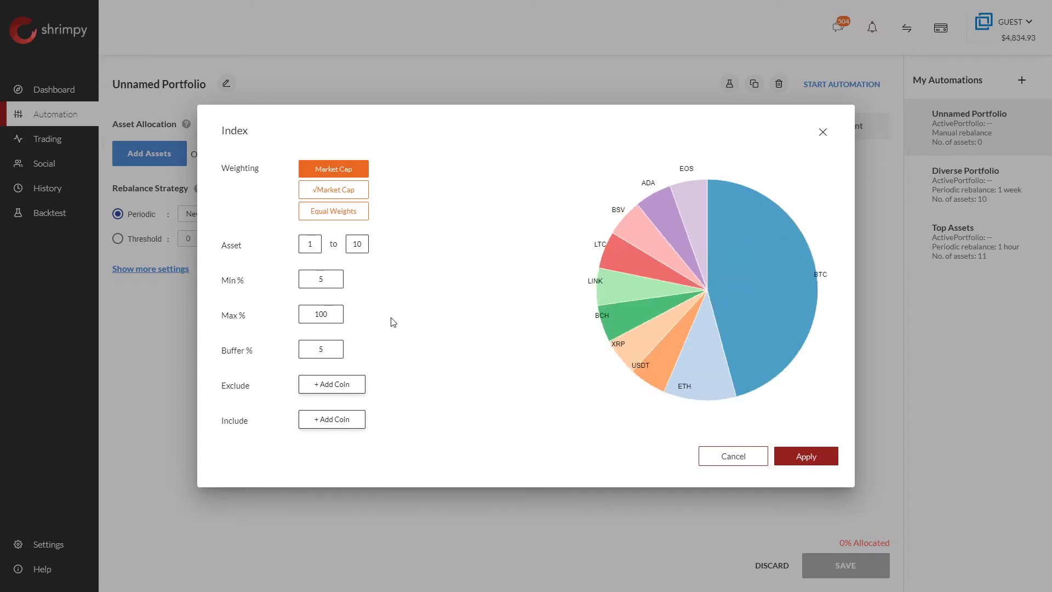
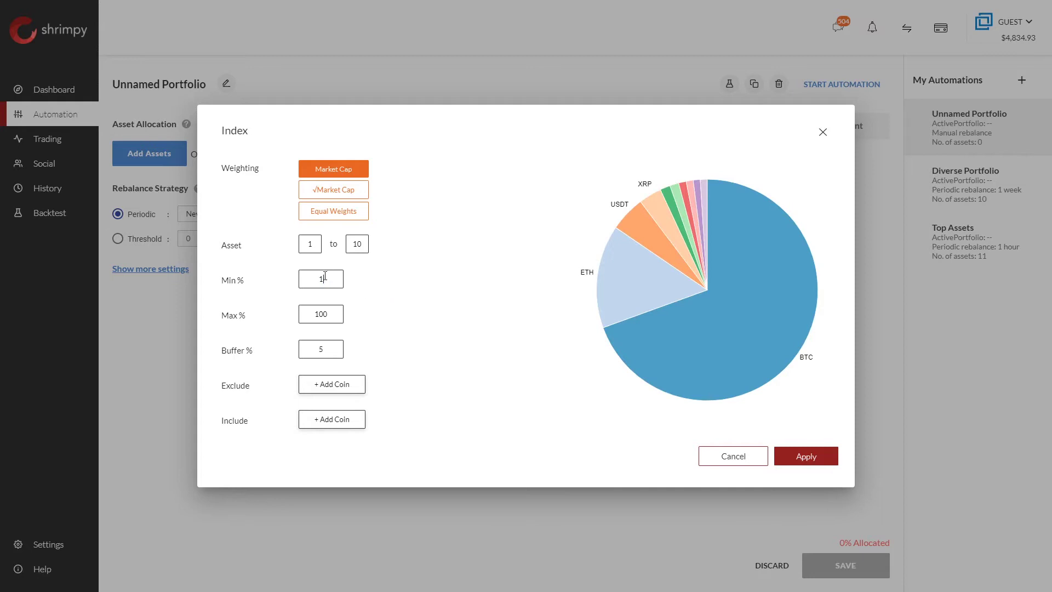
{"action": "mouse_move", "coordinate": [766, 337]}
Set the index's minimum asset weight to 5% and its maximum to 30%
{"action": "double_click", "coordinate": [321, 278]}
{"action": "type", "text": "5"}
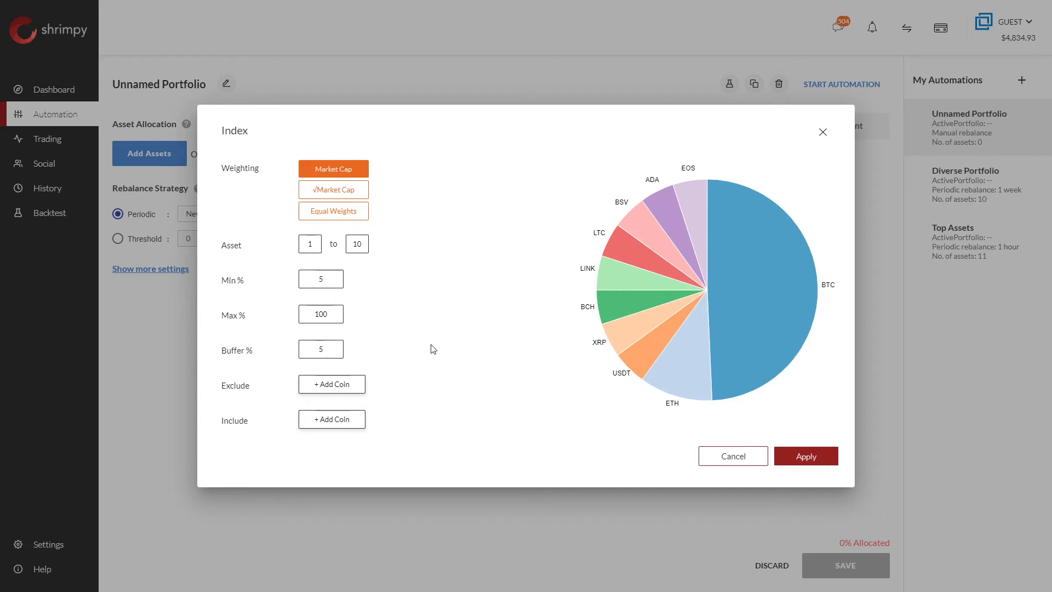
{"action": "double_click", "coordinate": [323, 314]}
{"action": "double_click", "coordinate": [312, 276]}
{"action": "left_click", "coordinate": [302, 295]}
{"action": "mouse_move", "coordinate": [745, 234]}
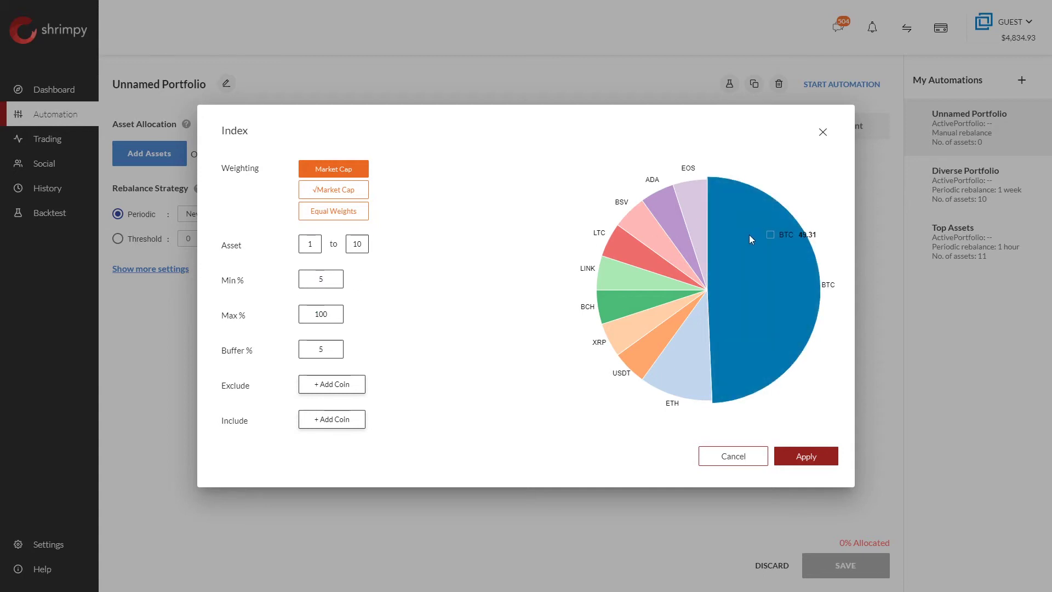
{"action": "double_click", "coordinate": [321, 313]}
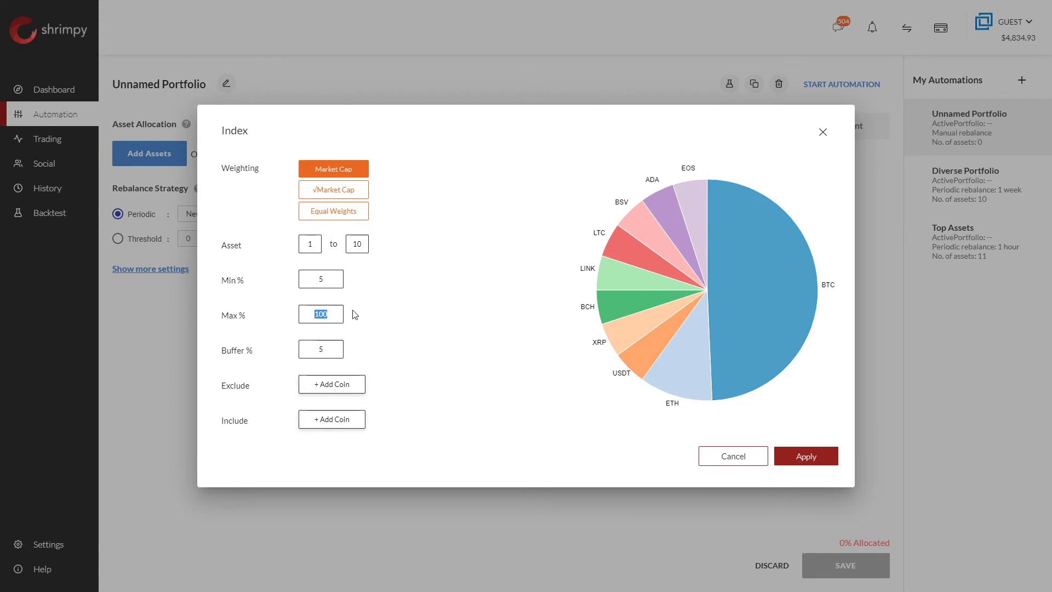
{"action": "type", "text": "30"}
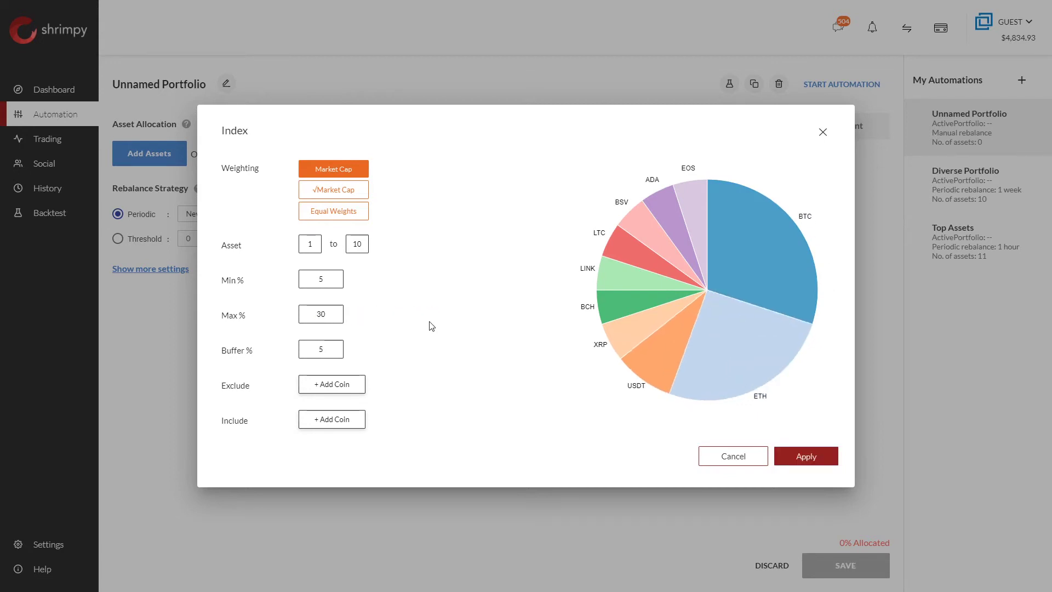
Read the explanation of the buffer percentage and examine the asset weights in the index's pie chart
{"action": "mouse_move", "coordinate": [764, 257]}
{"action": "mouse_move", "coordinate": [274, 355]}
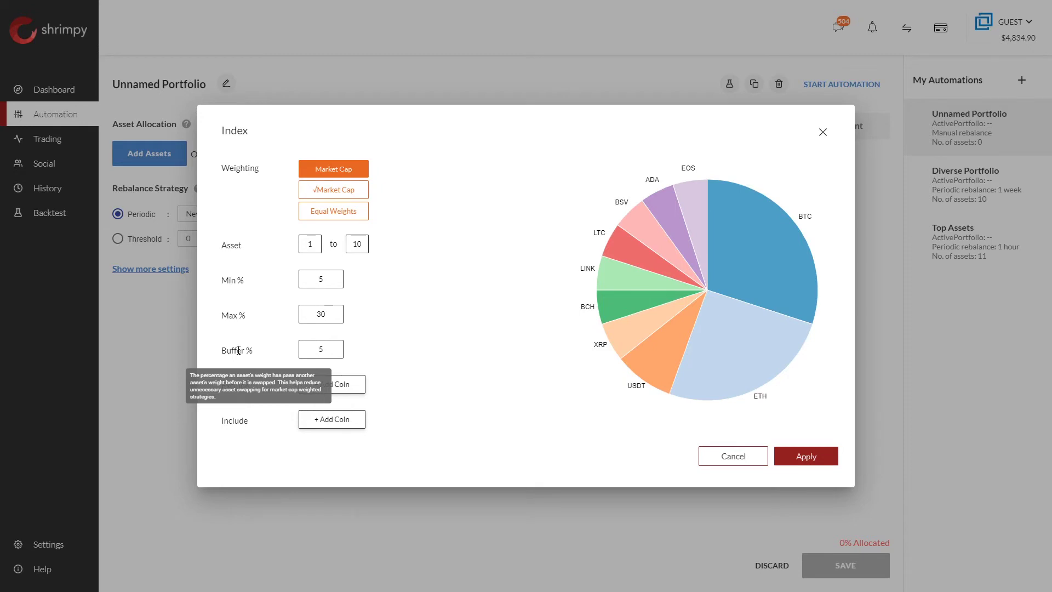
{"action": "mouse_move", "coordinate": [686, 199]}
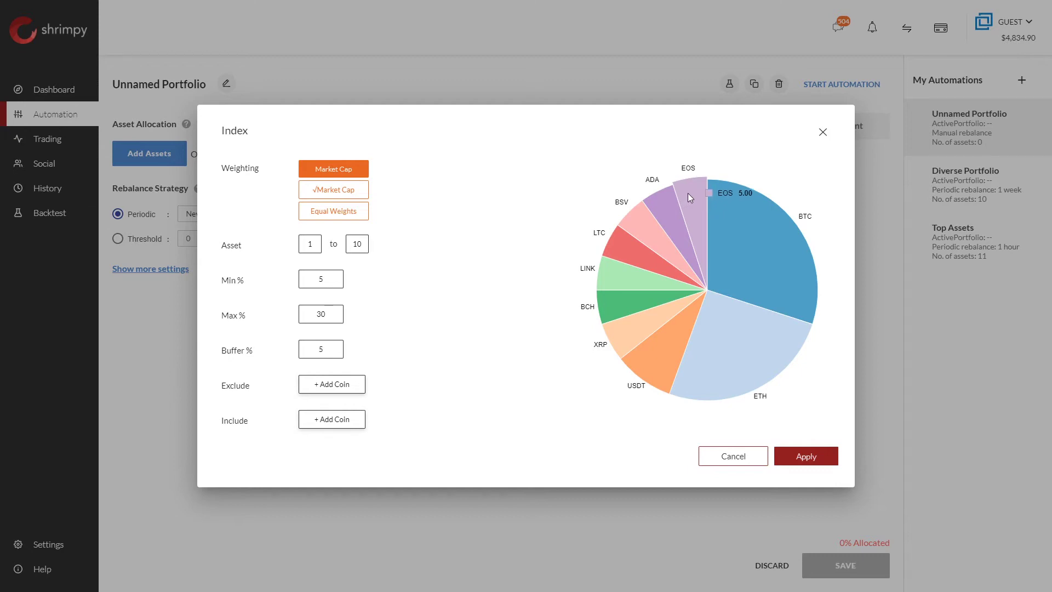
{"action": "mouse_move", "coordinate": [729, 190]}
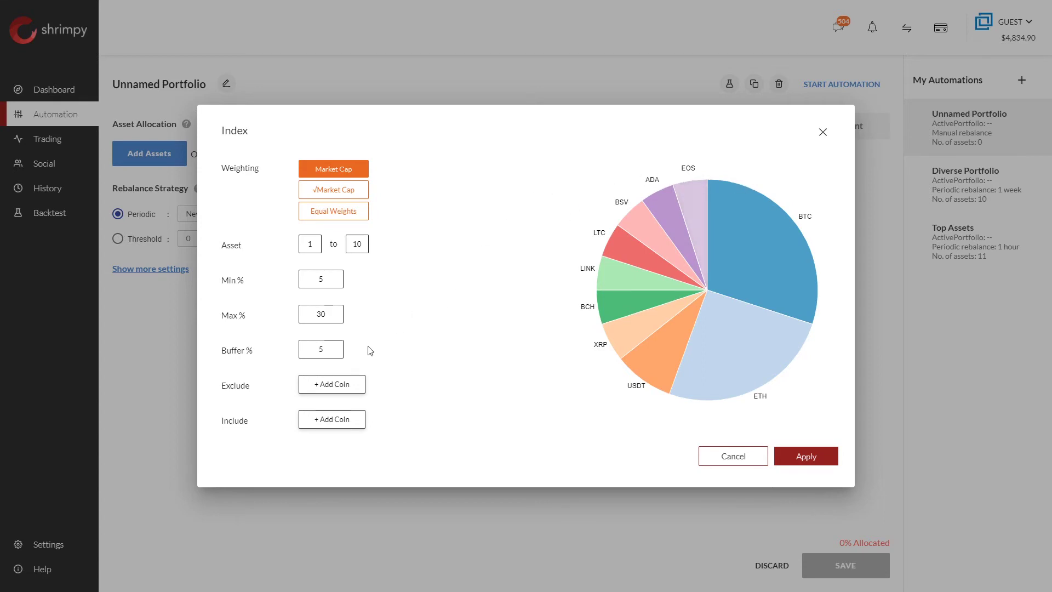
{"action": "double_click", "coordinate": [332, 346]}
{"action": "left_click", "coordinate": [329, 349]}
Exclude the USDT stablecoin from the index
{"action": "mouse_move", "coordinate": [668, 387]}
{"action": "left_click", "coordinate": [343, 388]}
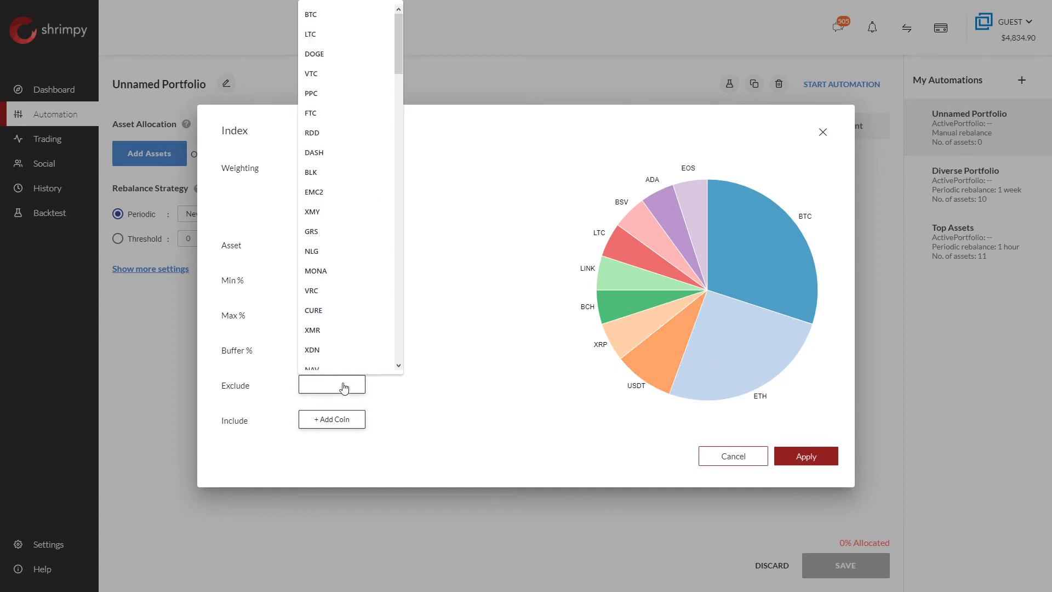
{"action": "type", "text": "usdt"}
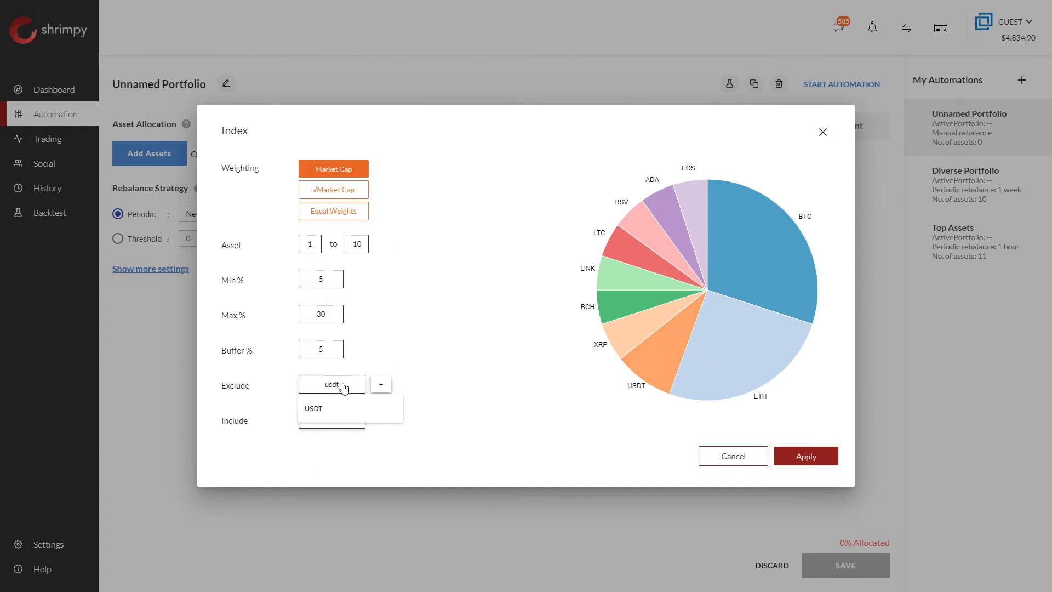
{"action": "left_click", "coordinate": [345, 407]}
{"action": "left_click", "coordinate": [382, 384]}
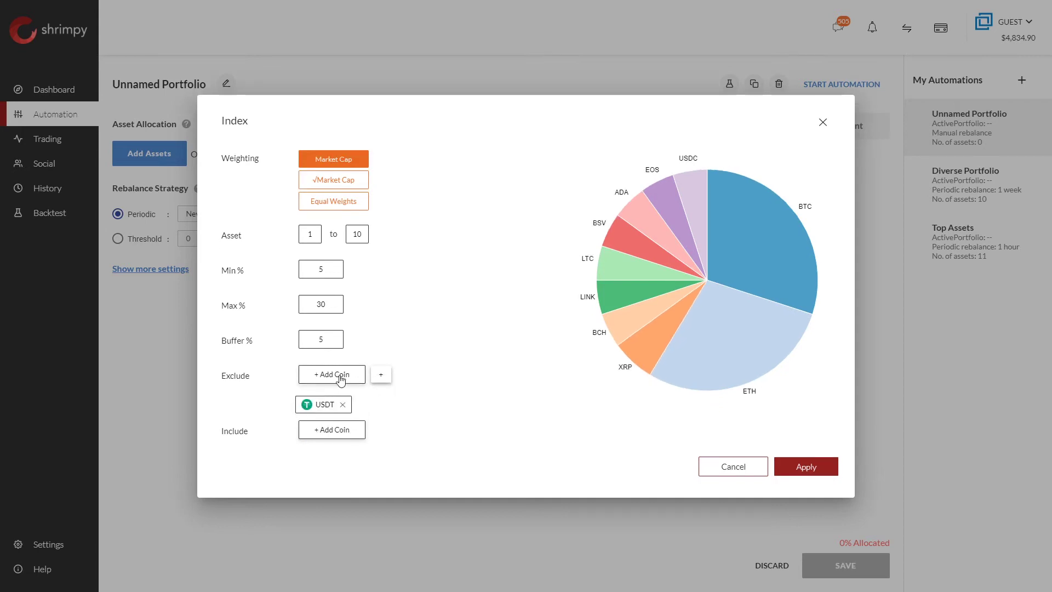
Add USDC and PAX to the index's excluded coins
{"action": "mouse_move", "coordinate": [682, 188]}
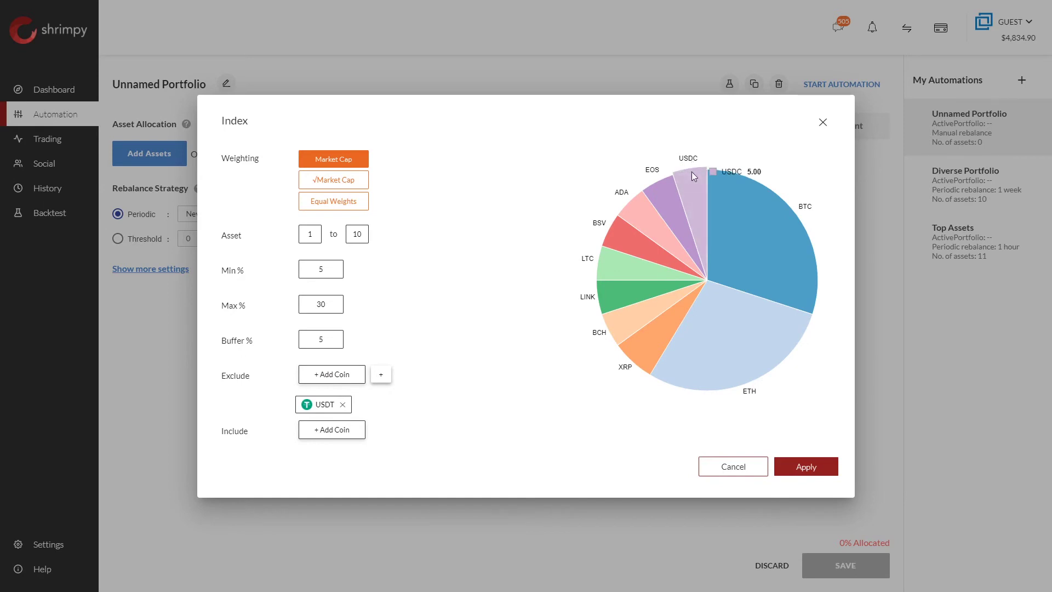
{"action": "left_click", "coordinate": [342, 376]}
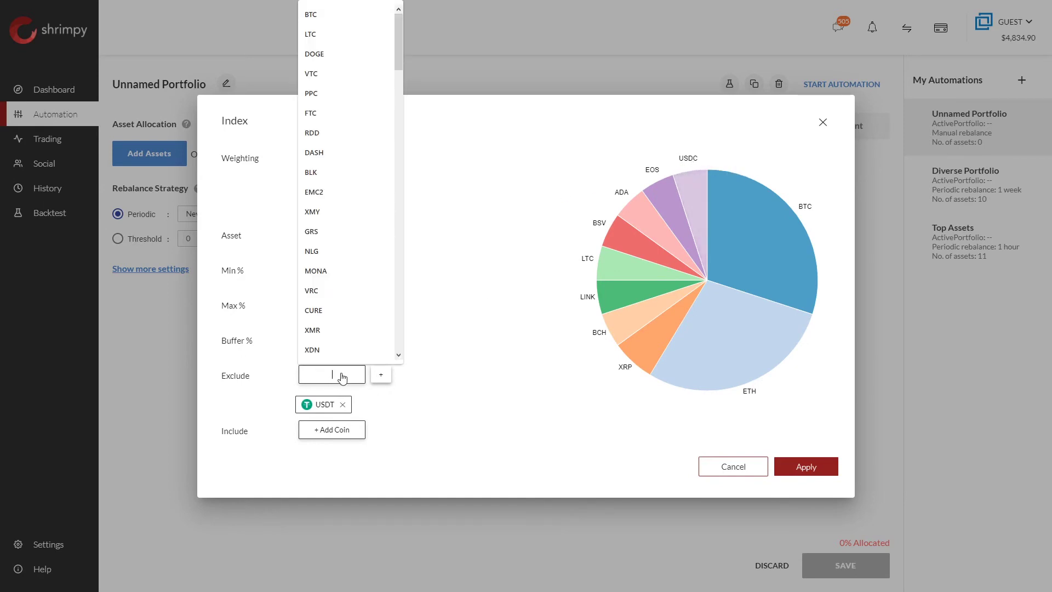
{"action": "type", "text": "usdc"}
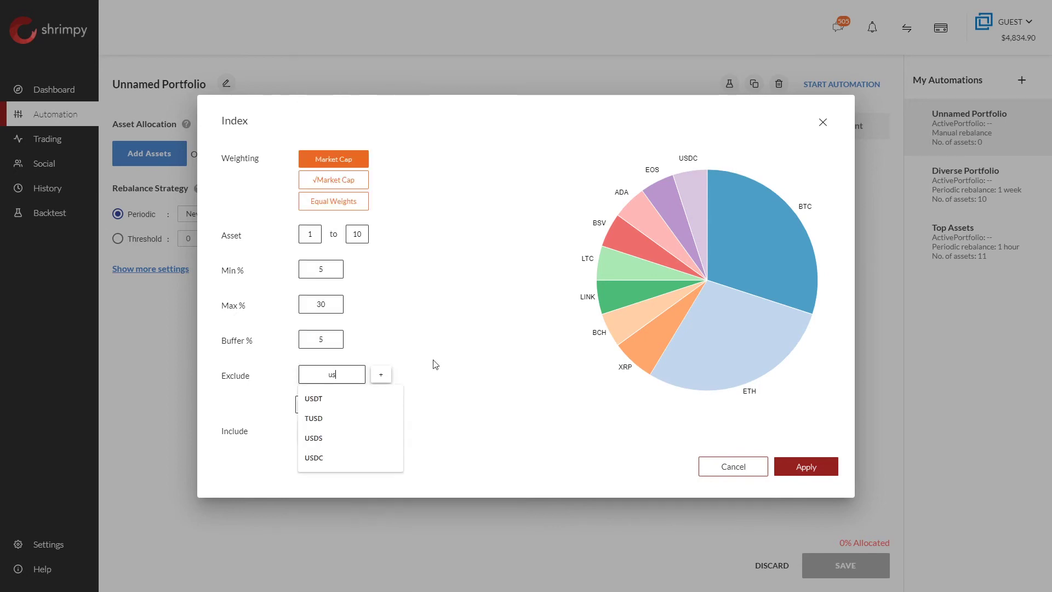
{"action": "left_click", "coordinate": [345, 400]}
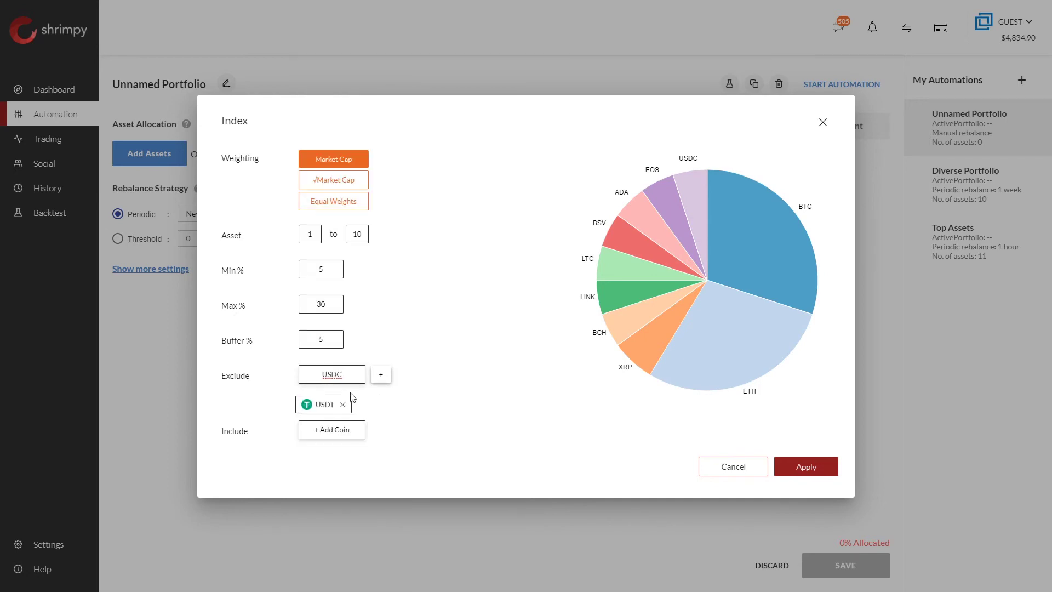
{"action": "left_click", "coordinate": [381, 375]}
{"action": "left_click", "coordinate": [349, 380]}
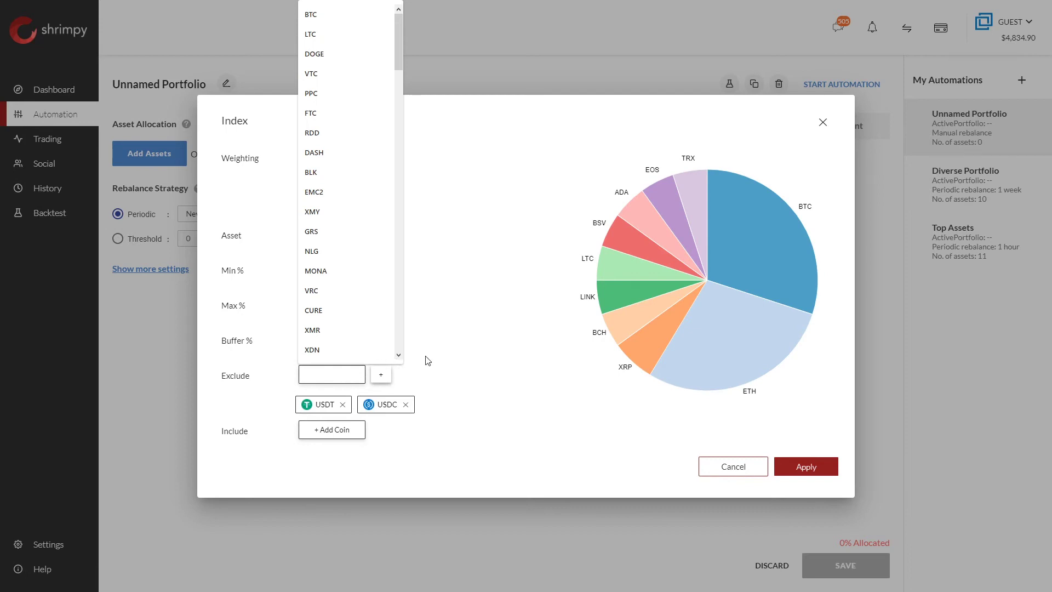
{"action": "type", "text": "pax"}
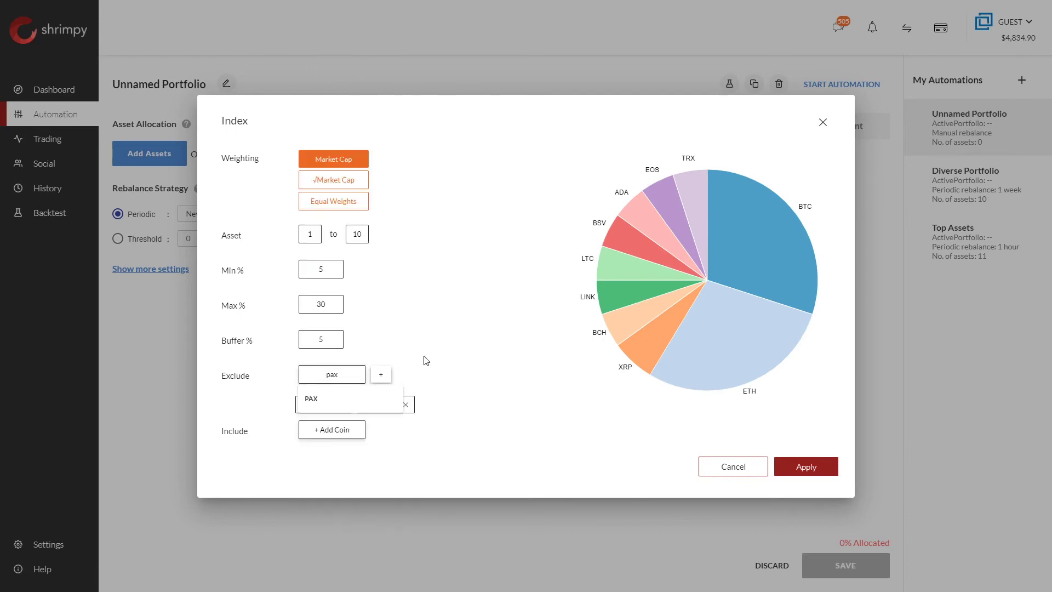
{"action": "left_click", "coordinate": [340, 395]}
{"action": "left_click", "coordinate": [378, 375]}
Add the stablecoins TUSD and USDS to the index's excluded coins
{"action": "left_click", "coordinate": [350, 379]}
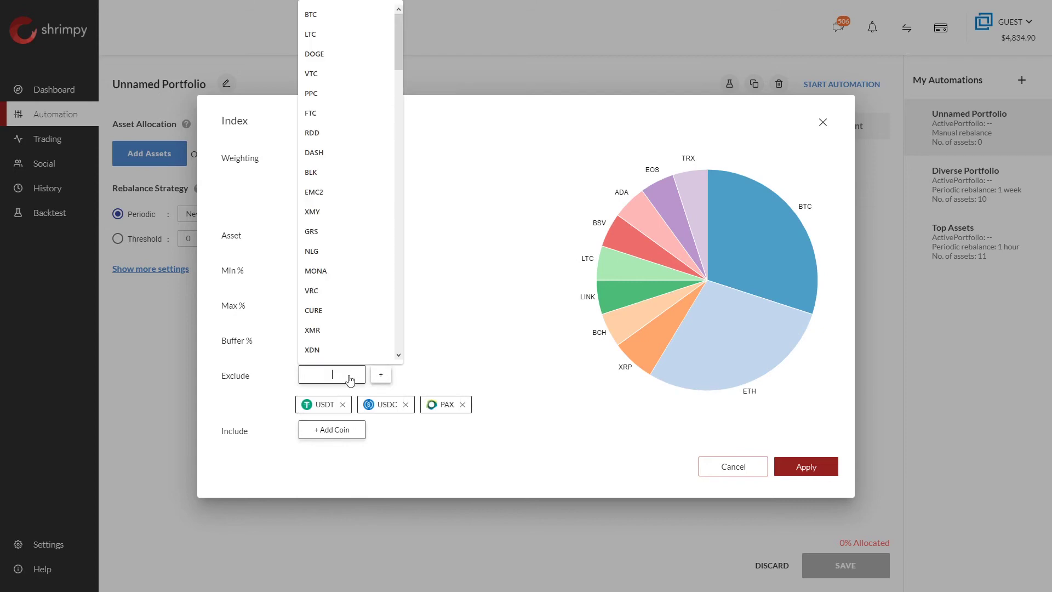
{"action": "type", "text": "usd"}
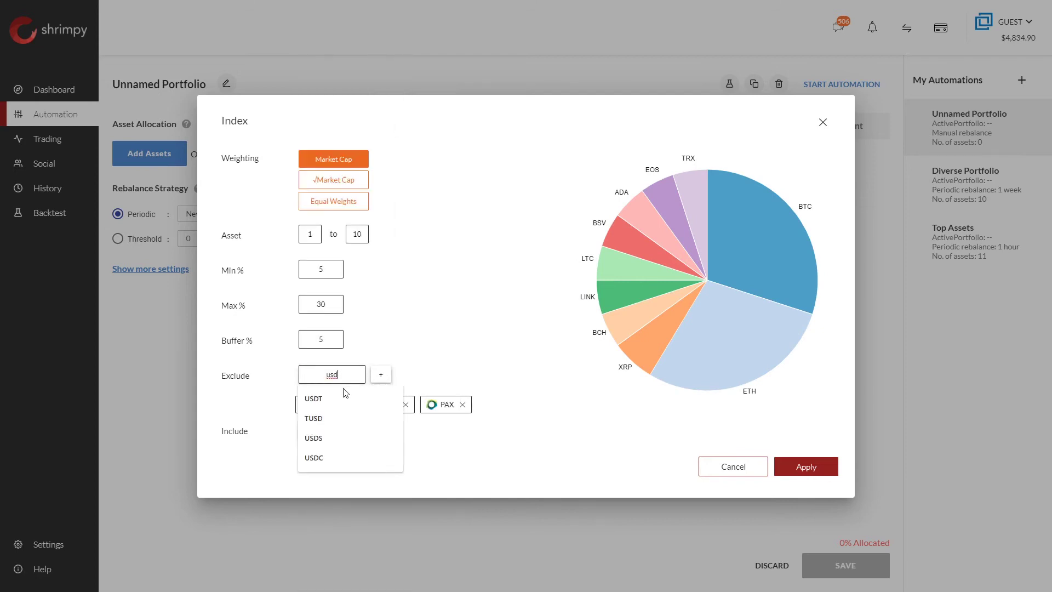
{"action": "left_click", "coordinate": [333, 421]}
{"action": "left_click", "coordinate": [381, 377]}
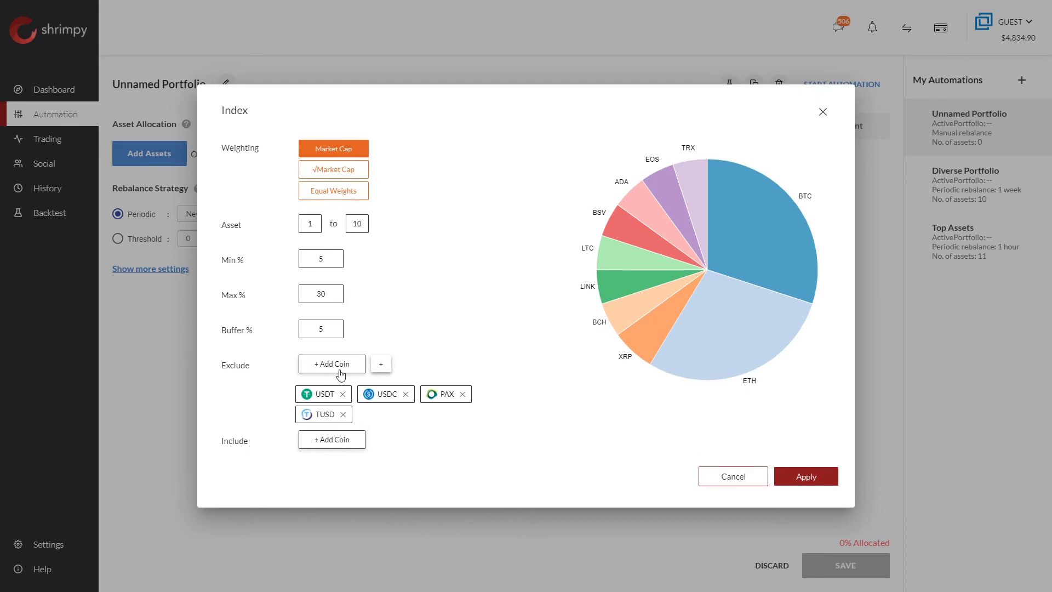
{"action": "left_click", "coordinate": [331, 365]}
{"action": "type", "text": "usd"}
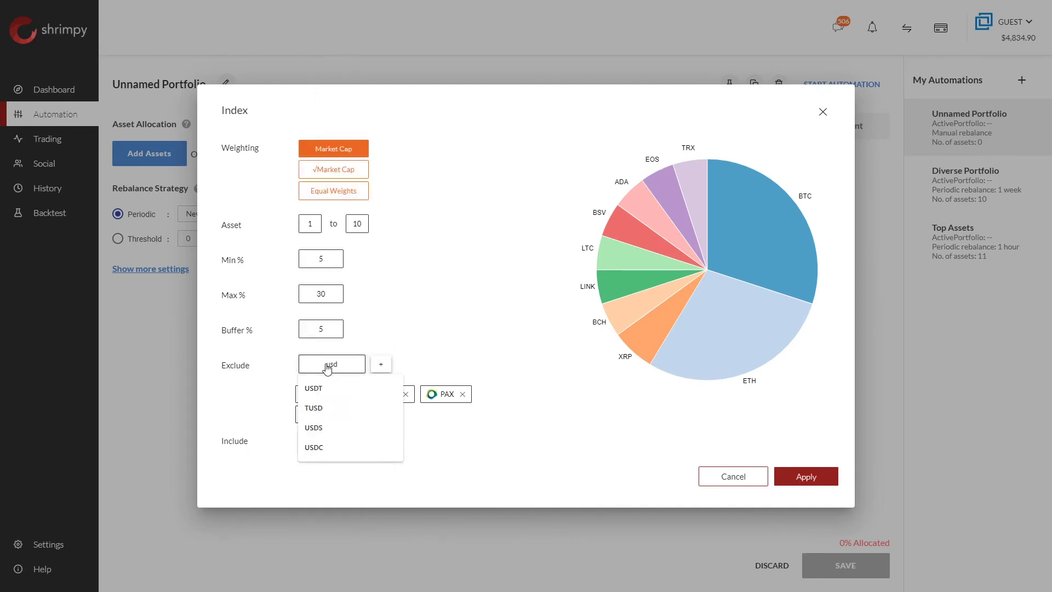
{"action": "left_click", "coordinate": [340, 427]}
{"action": "left_click", "coordinate": [386, 371]}
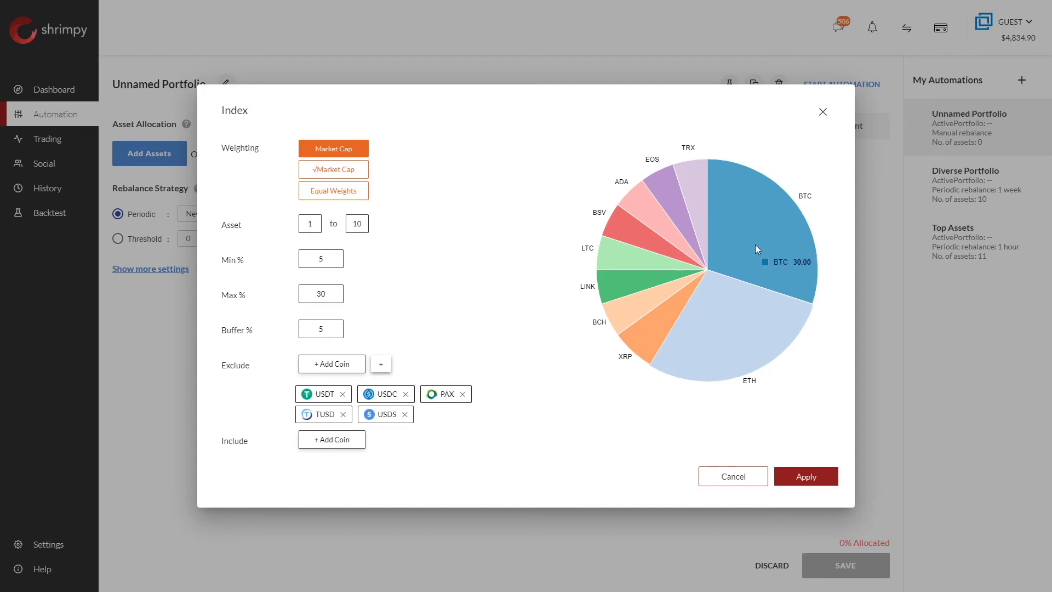
Add DOGE to the coins that the index always includes
{"action": "mouse_move", "coordinate": [692, 337]}
{"action": "mouse_move", "coordinate": [768, 250]}
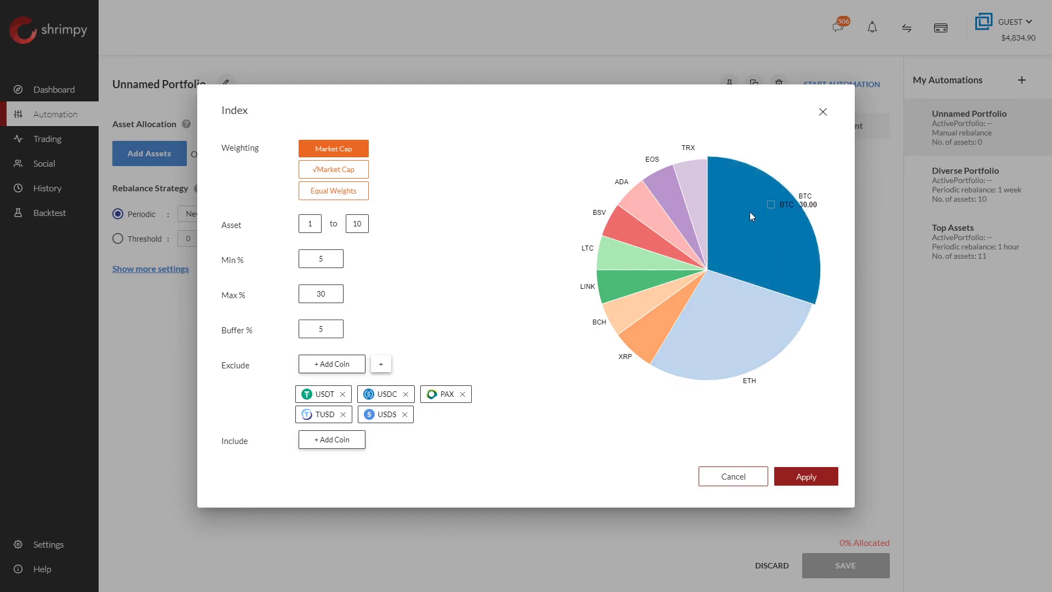
{"action": "mouse_move", "coordinate": [690, 212]}
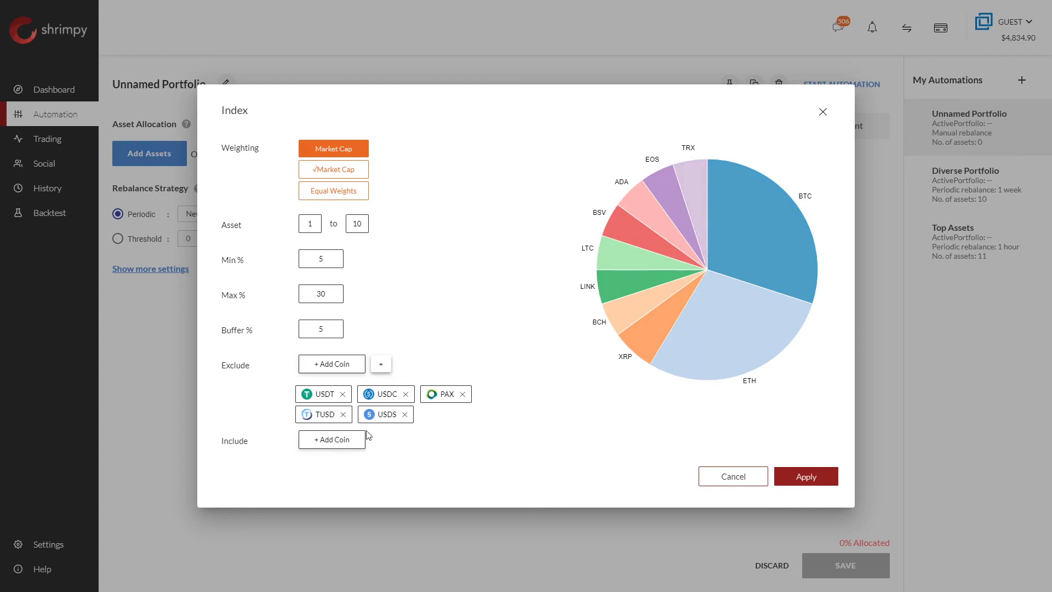
{"action": "left_click", "coordinate": [346, 443]}
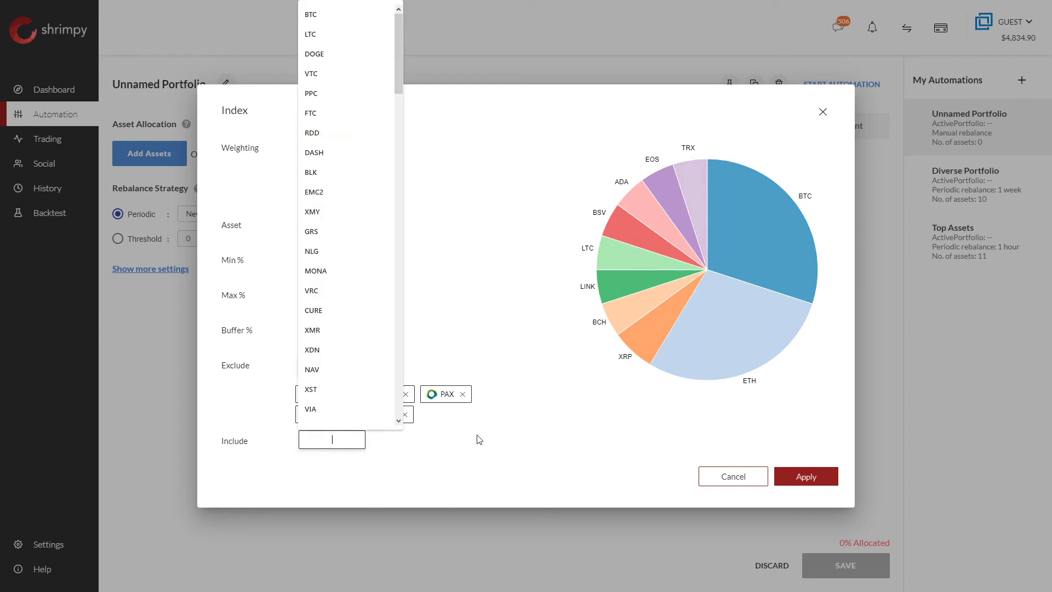
{"action": "type", "text": "DOGE"}
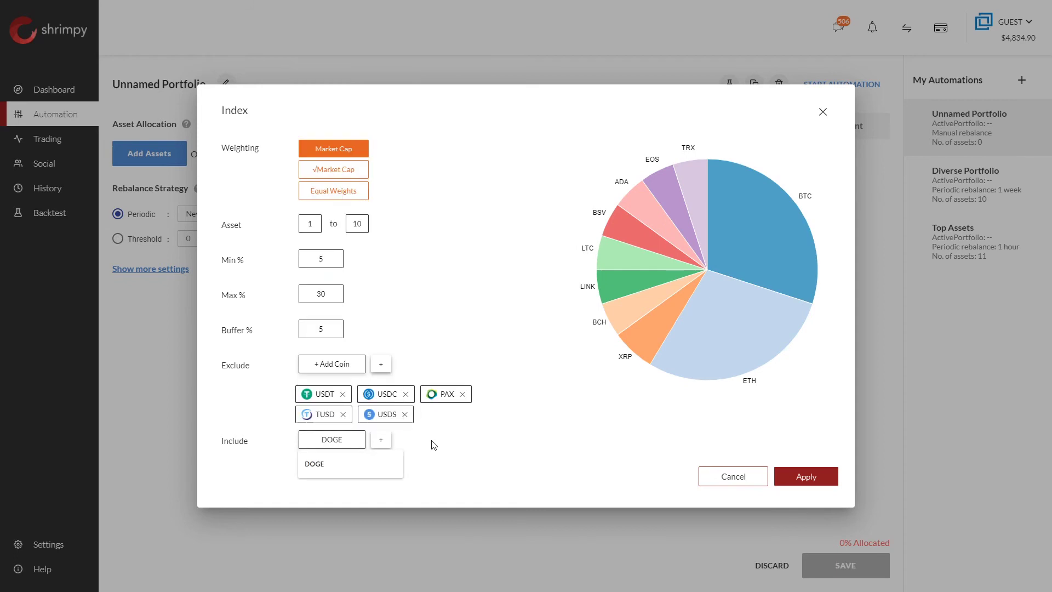
{"action": "left_click", "coordinate": [330, 462]}
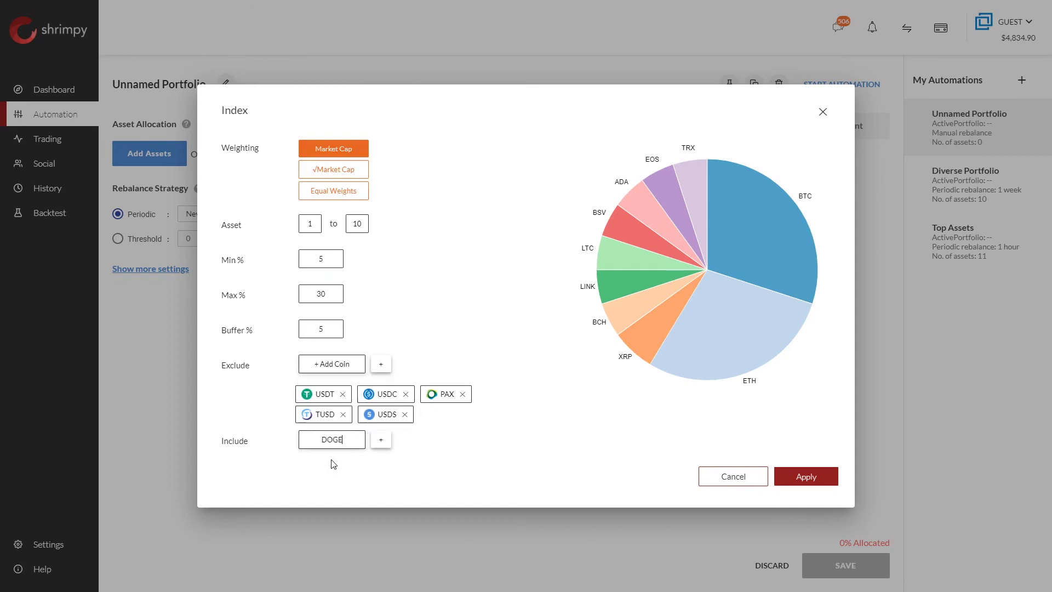
{"action": "left_click", "coordinate": [380, 440]}
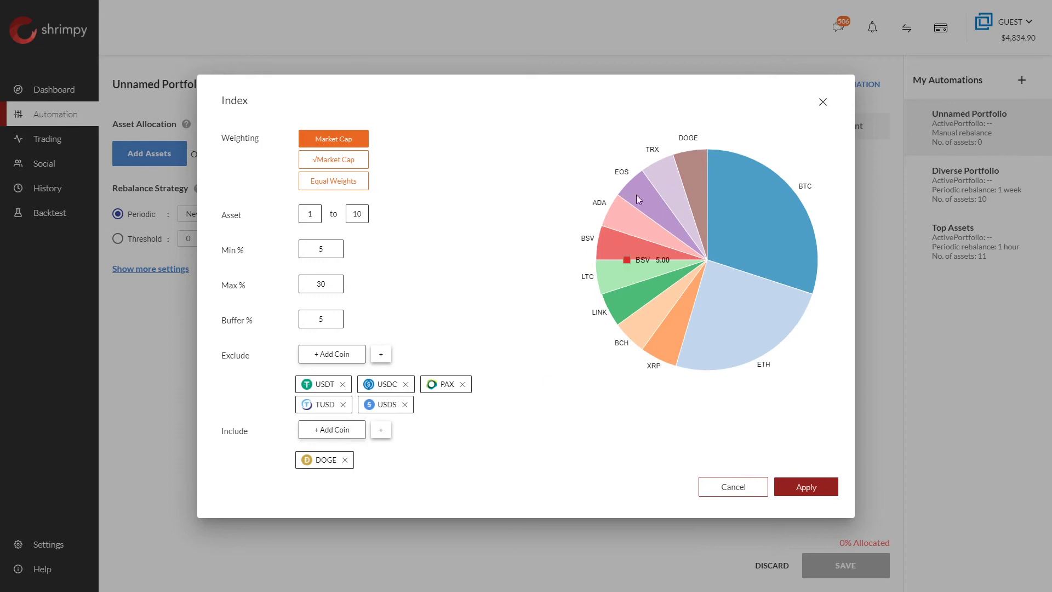
Examine the weights of DOGE, BTC and the other assets in the index's pie chart
{"action": "mouse_move", "coordinate": [693, 167]}
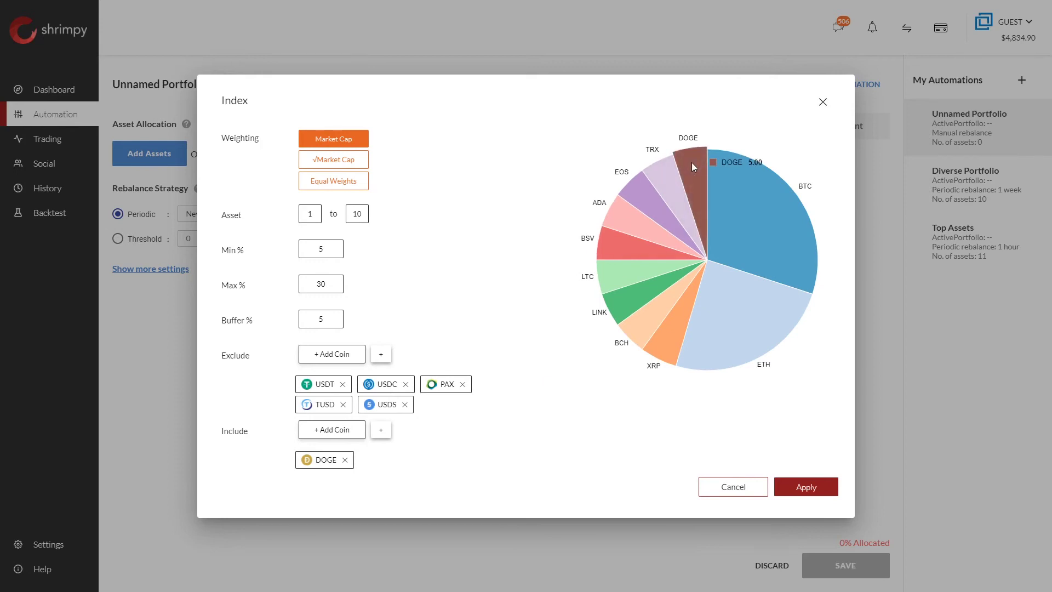
{"action": "mouse_move", "coordinate": [749, 225]}
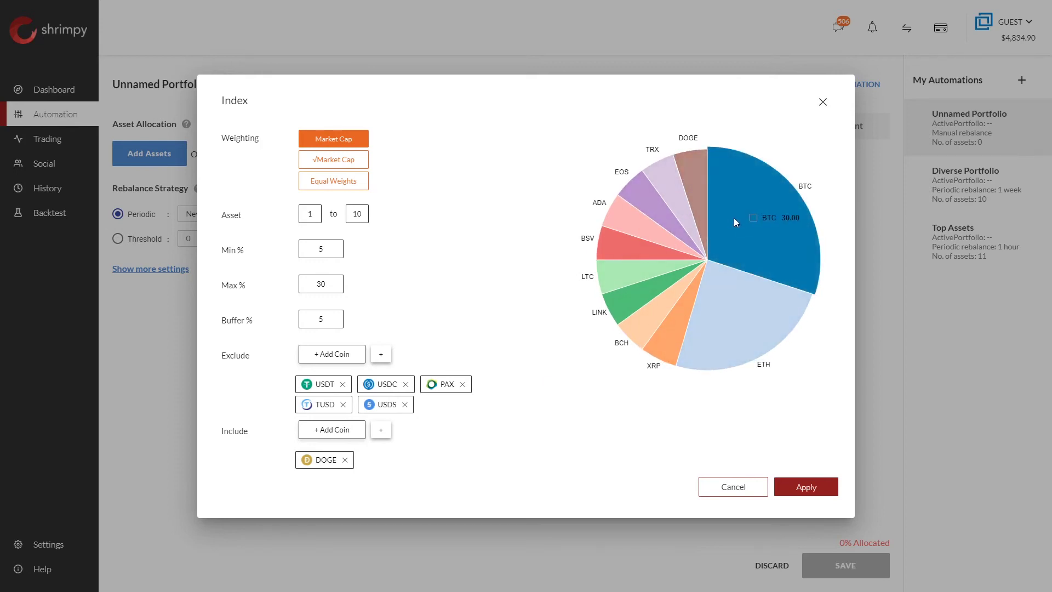
{"action": "mouse_move", "coordinate": [667, 201]}
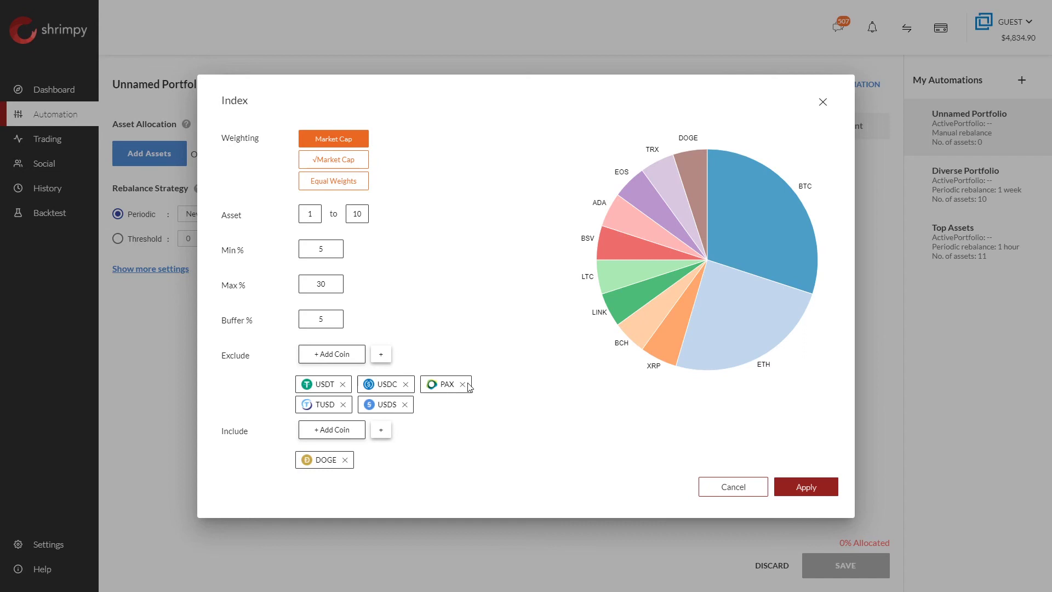
{"action": "mouse_move", "coordinate": [722, 179]}
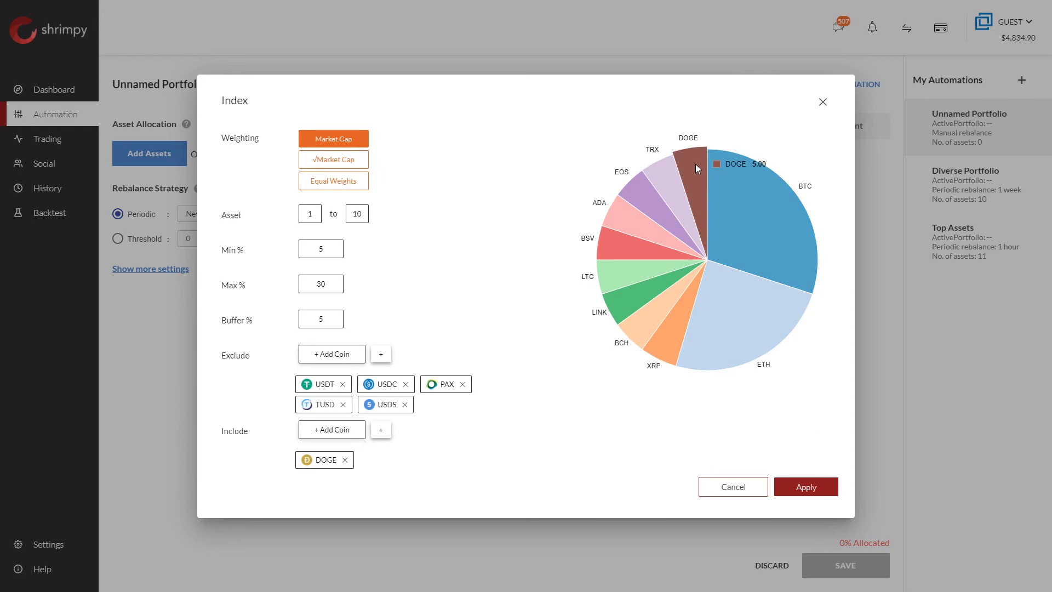
{"action": "double_click", "coordinate": [227, 433]}
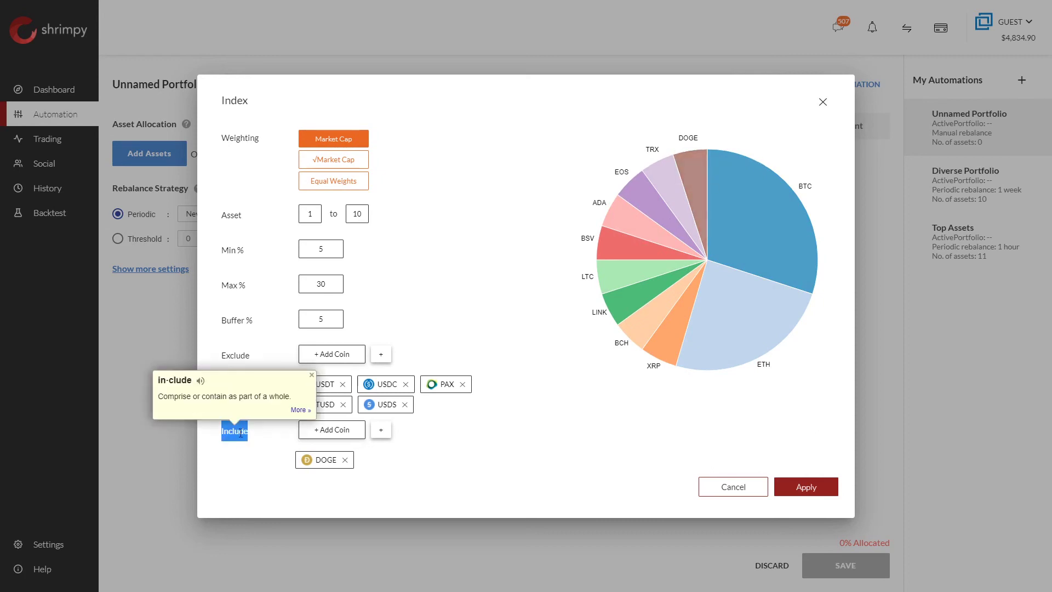
{"action": "left_click", "coordinate": [256, 438]}
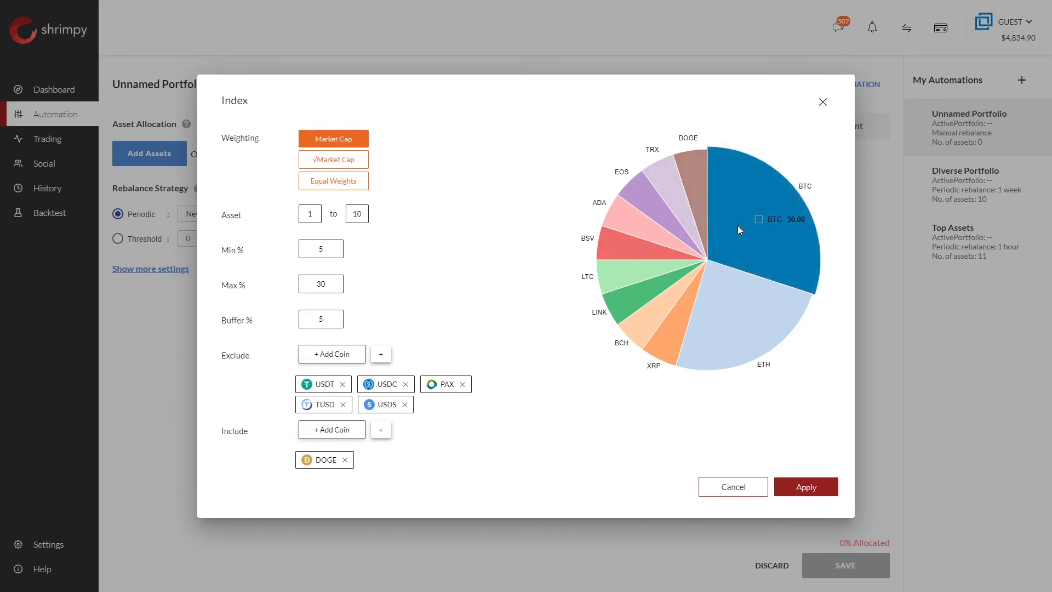
{"action": "mouse_move", "coordinate": [726, 291]}
{"action": "mouse_move", "coordinate": [665, 300]}
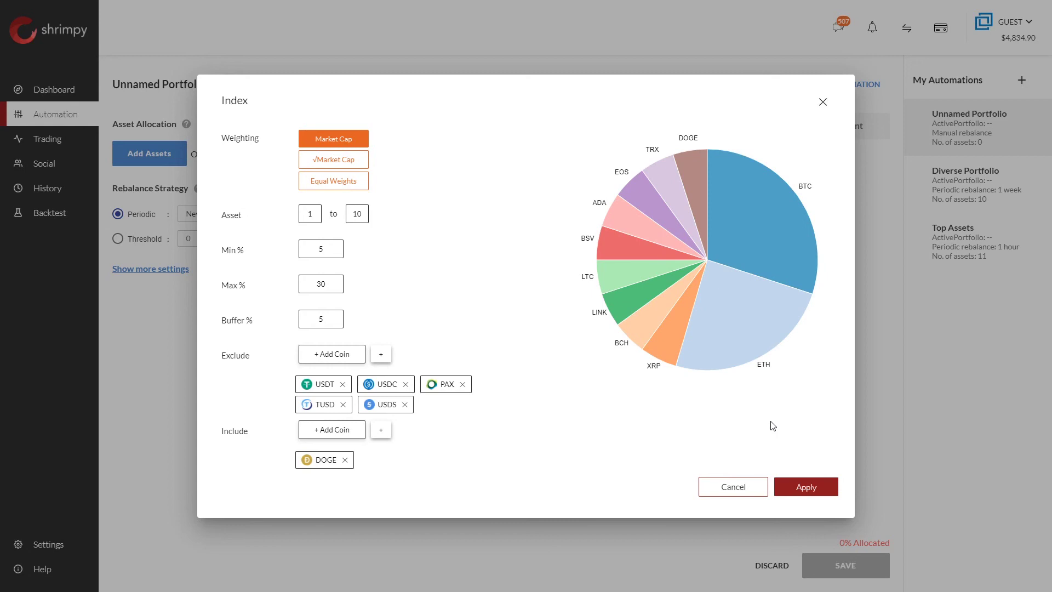
Apply the index to the portfolio and set its periodic rebalancing to every 1 week
{"action": "left_click", "coordinate": [819, 495]}
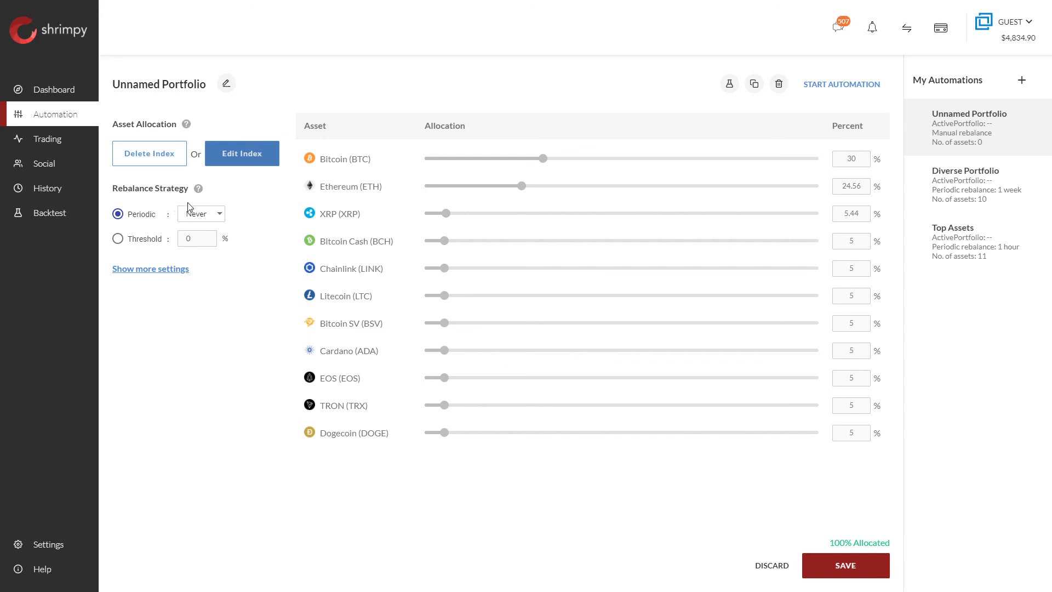
{"action": "left_click", "coordinate": [212, 217]}
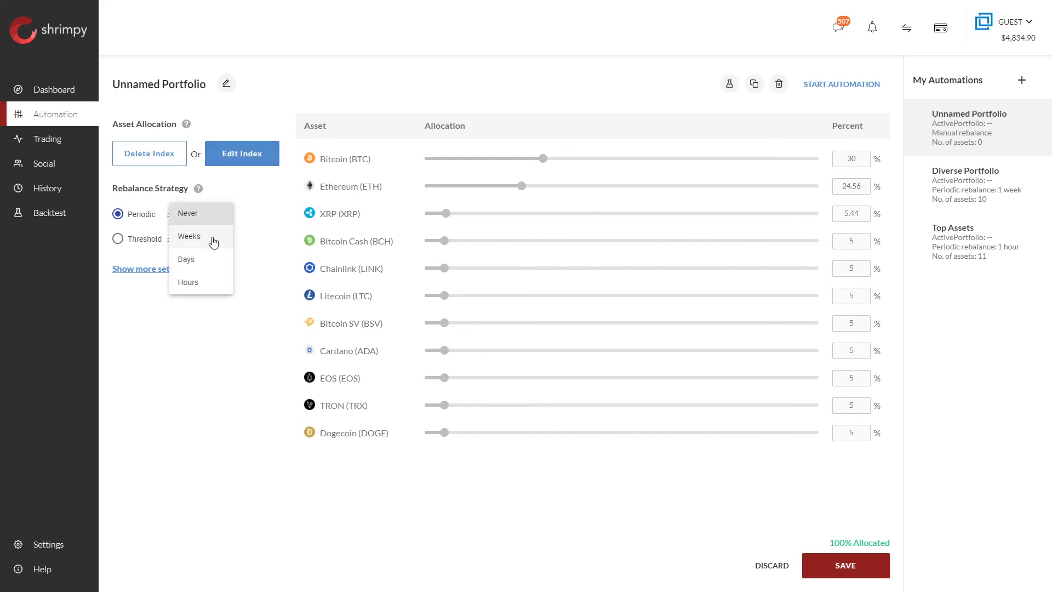
{"action": "left_click", "coordinate": [212, 236]}
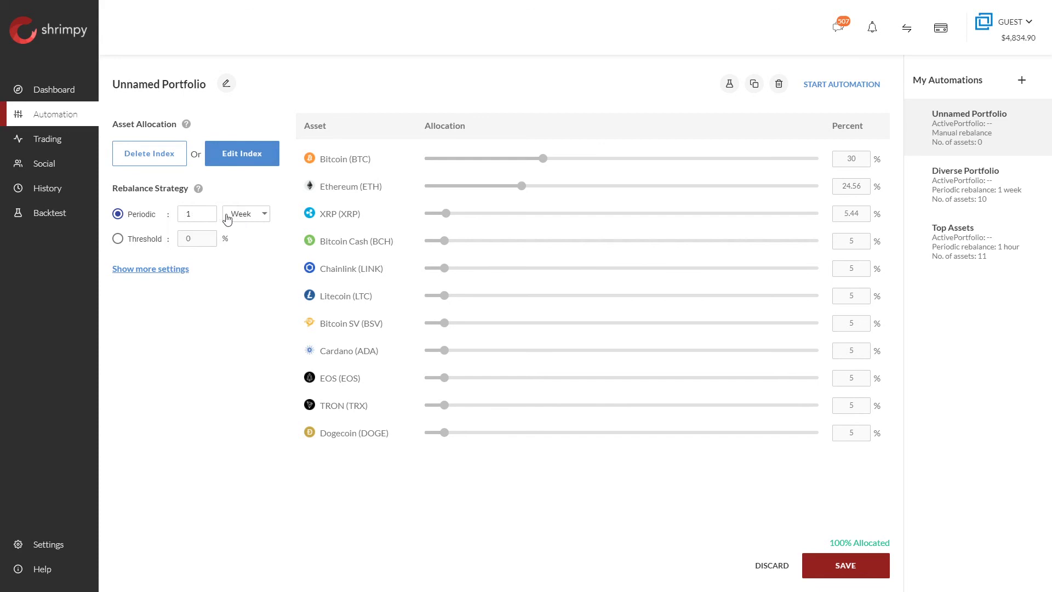
{"action": "left_click", "coordinate": [196, 215]}
{"action": "left_click", "coordinate": [239, 287]}
Save the automation under the name "Index Fund"
{"action": "left_click", "coordinate": [865, 567]}
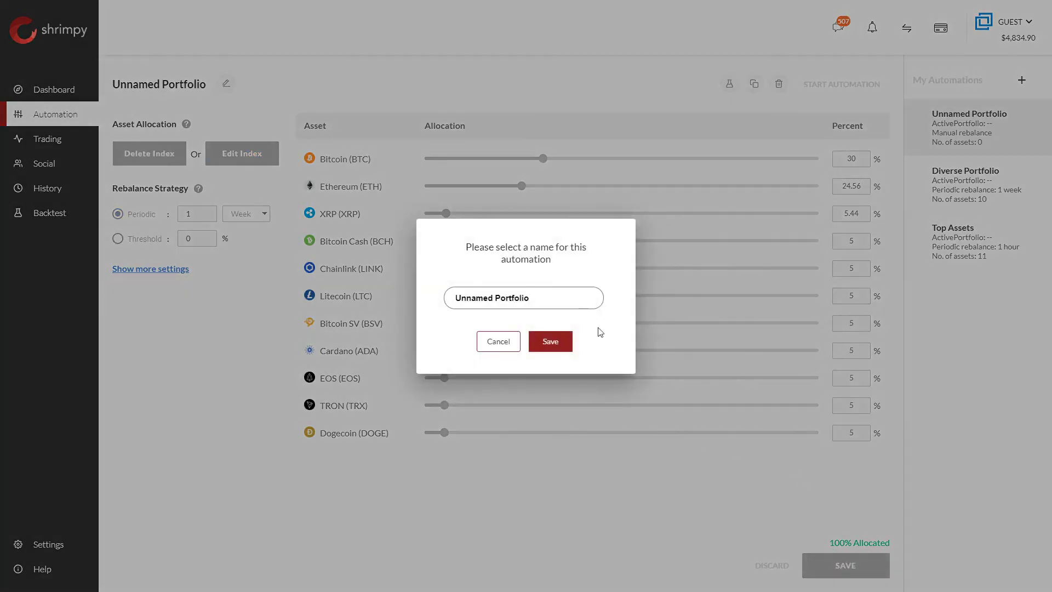
{"action": "left_click_drag", "start_coordinate": [557, 297], "coordinate": [463, 294]}
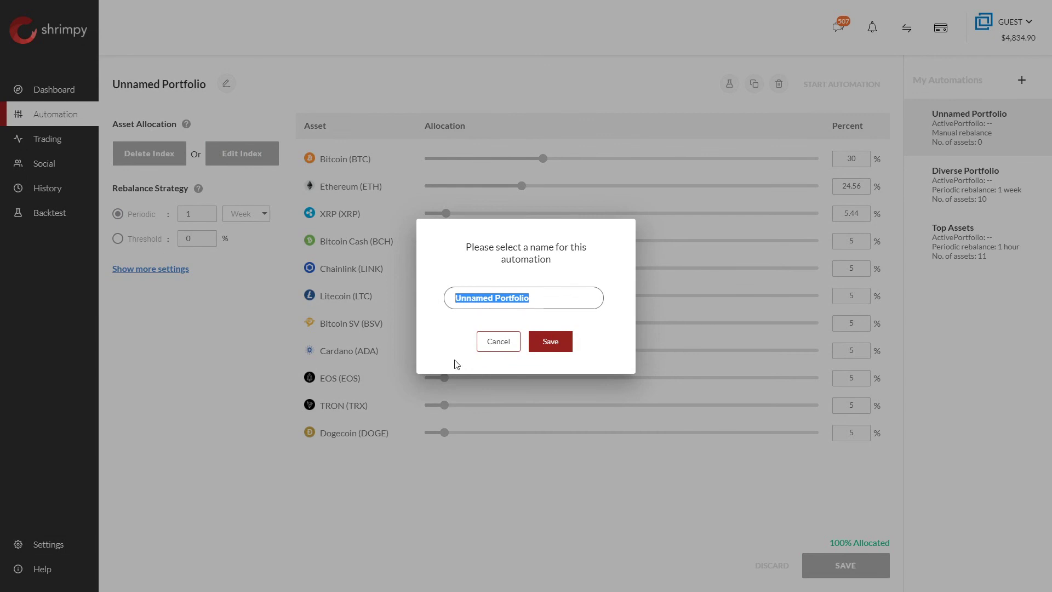
{"action": "type", "text": "Index Fund"}
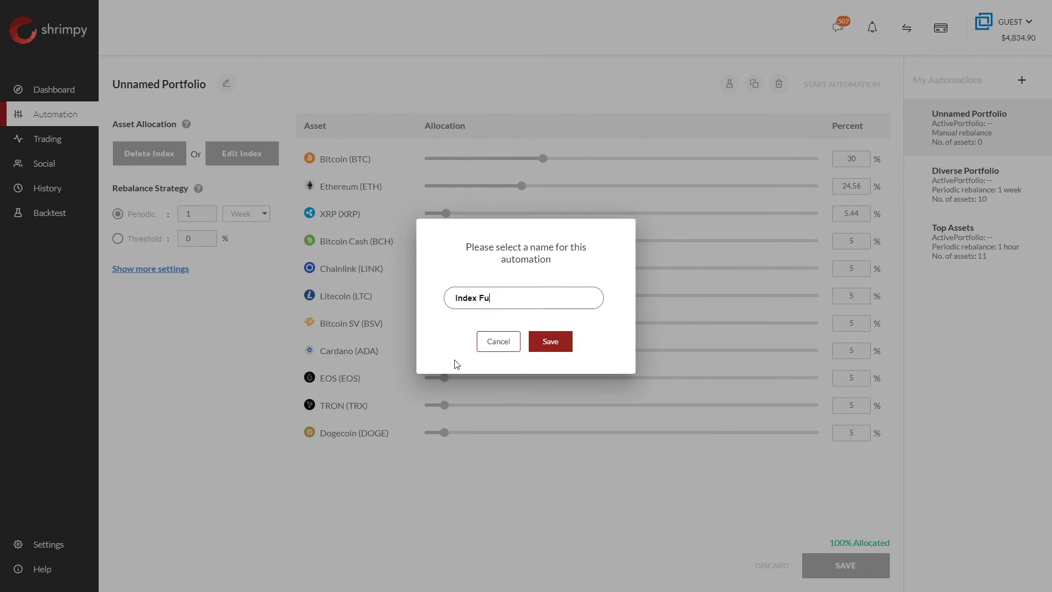
{"action": "left_click", "coordinate": [555, 344]}
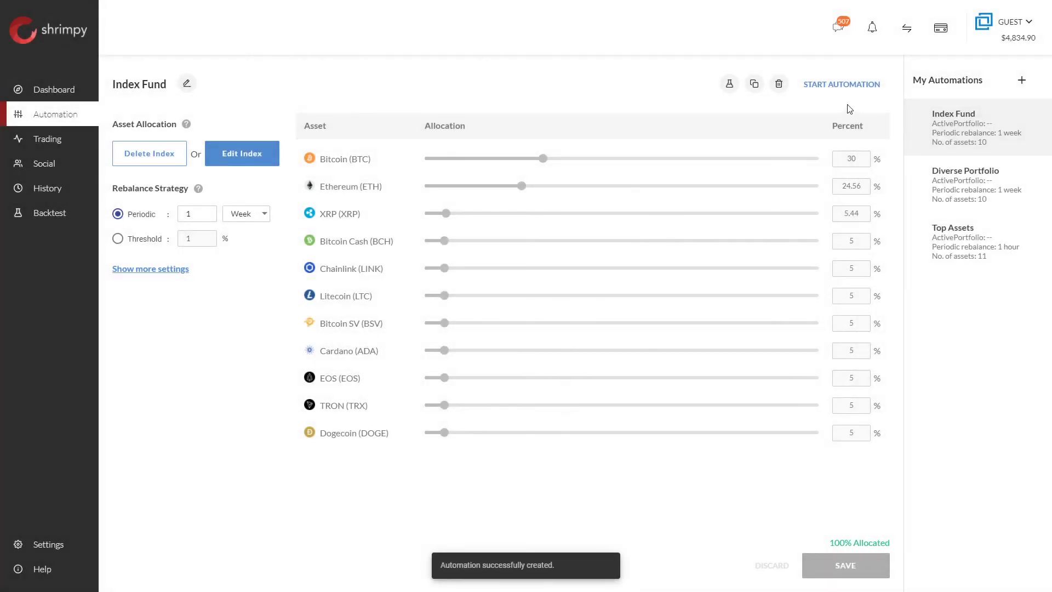
Start the automation on the Index Fund portfolio with the option to rebalance now after activation
{"action": "left_click", "coordinate": [848, 86]}
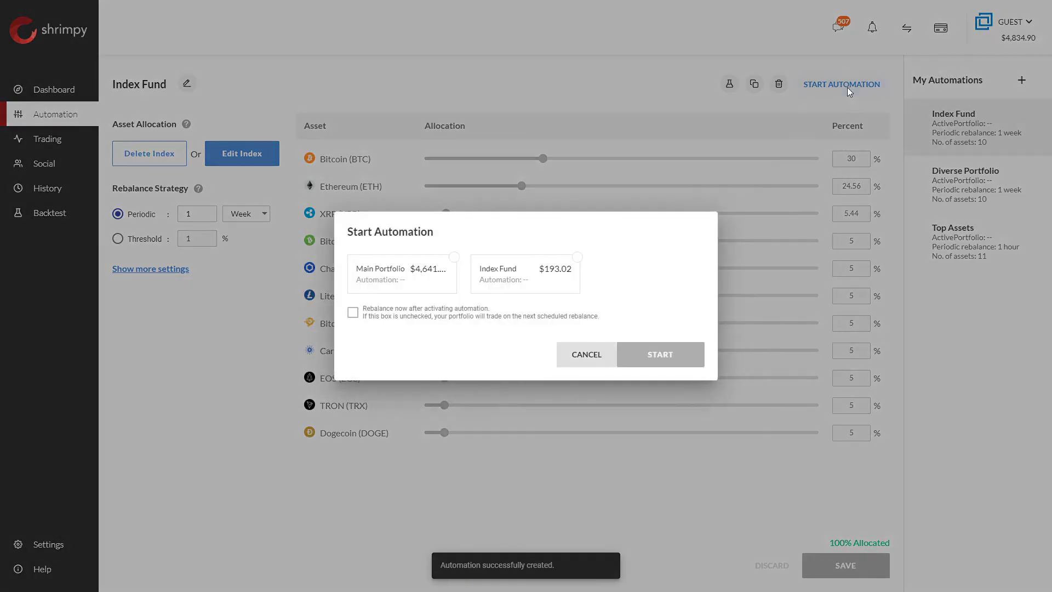
{"action": "left_click", "coordinate": [565, 274]}
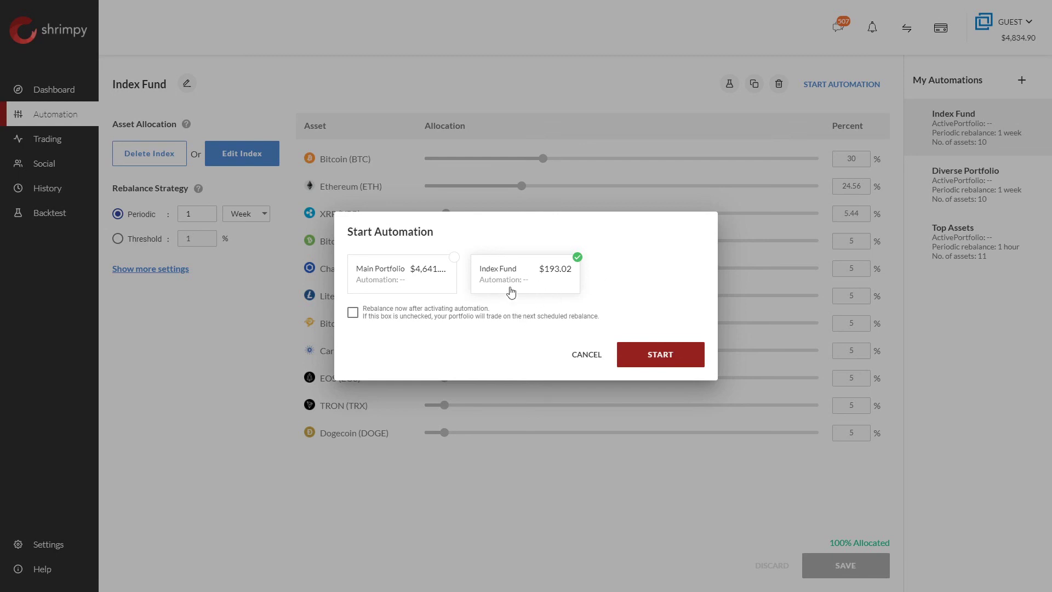
{"action": "left_click", "coordinate": [352, 313]}
{"action": "left_click", "coordinate": [664, 353]}
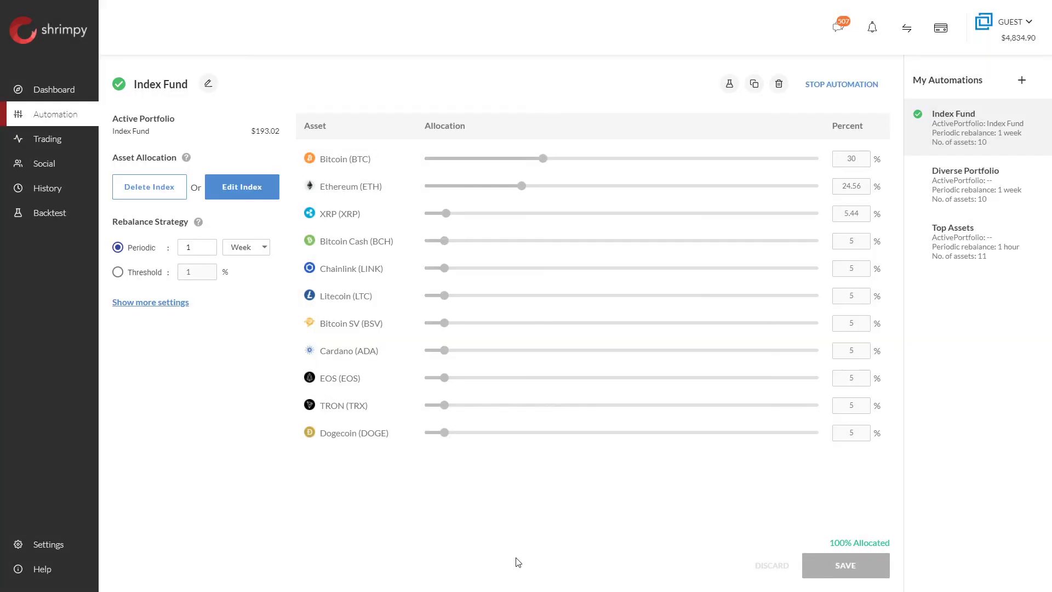